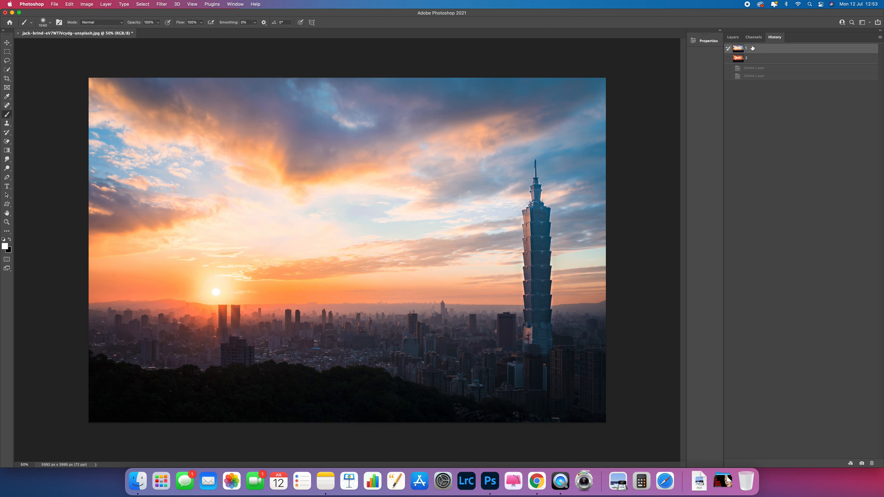
Step: Add a Photo Filter adjustment layer above the Background layer
click(729, 37)
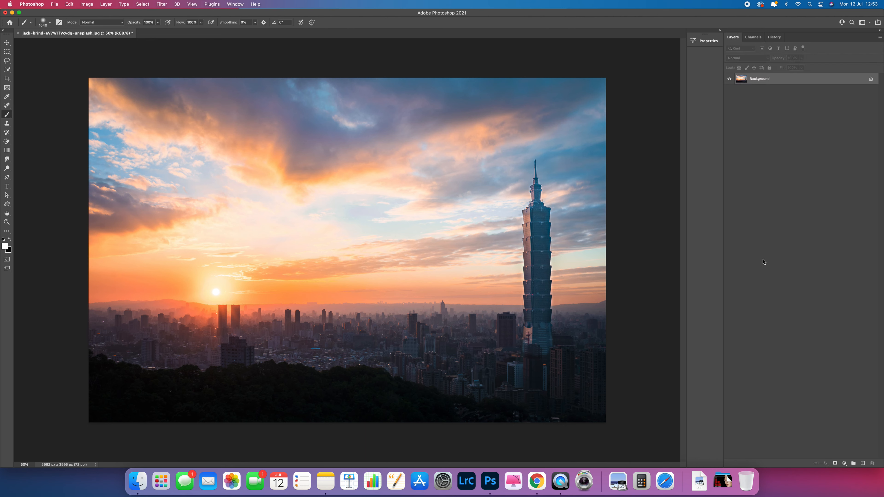
click(845, 464)
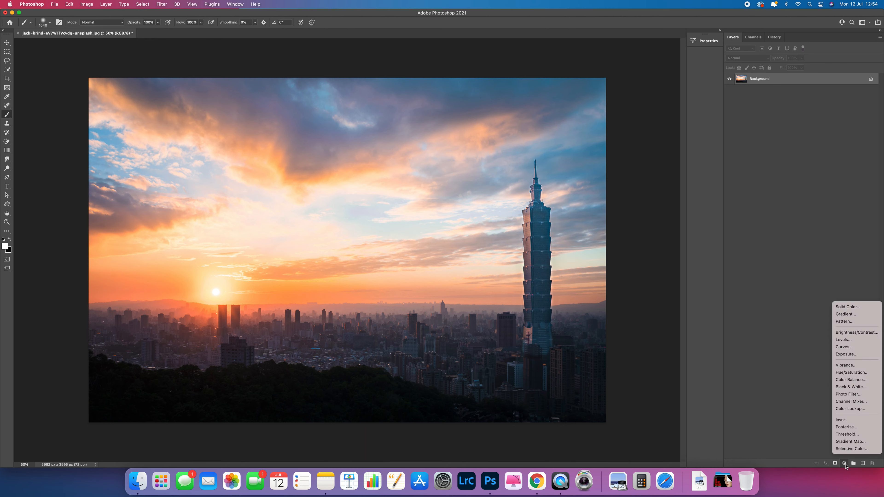
click(852, 396)
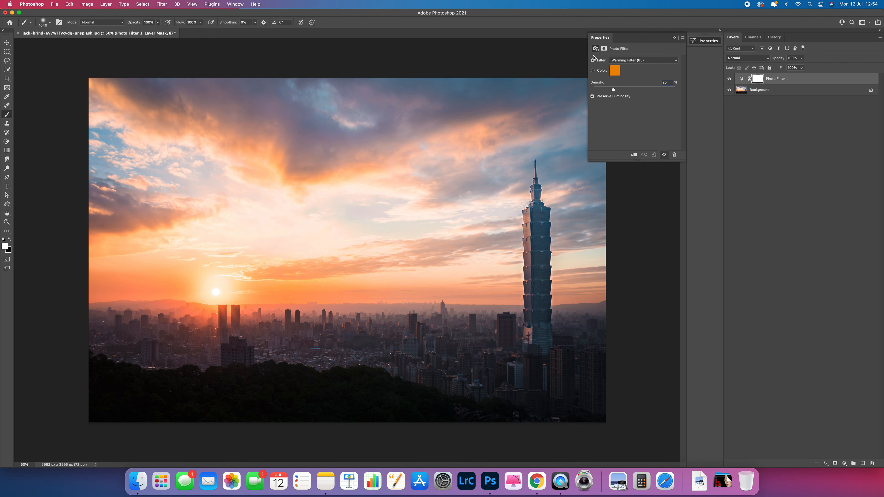
Step: Try the Green preset on the photo filter and return it to Warming Filter (85)
click(655, 61)
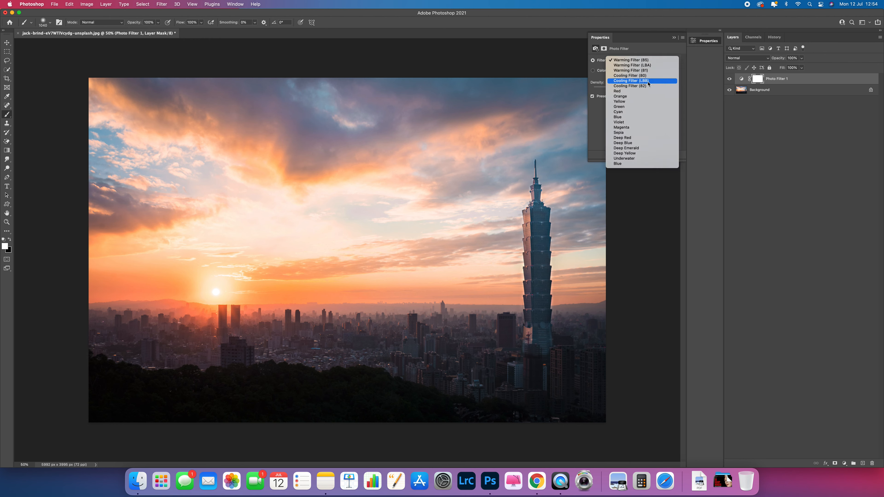
click(648, 111)
click(653, 61)
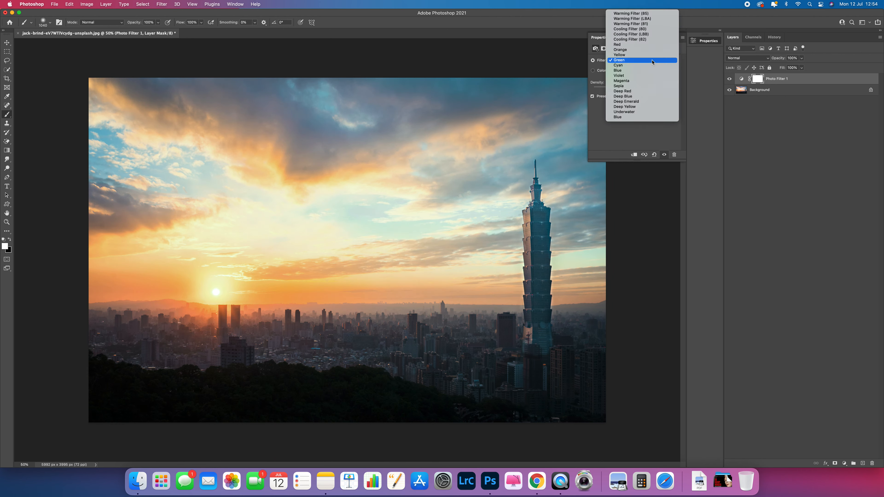
click(653, 14)
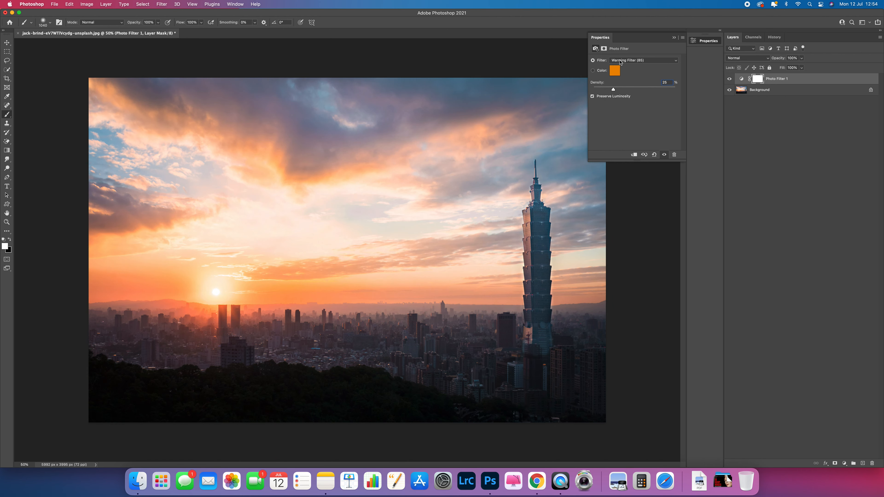
Step: Try a custom orange color for the photo filter and switch it back to the Warming Filter (85) preset
click(614, 73)
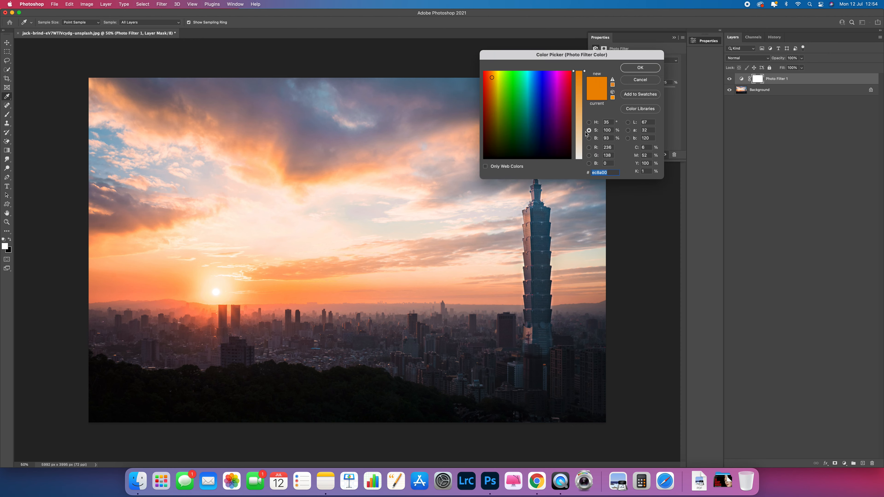
click(589, 122)
drag(568, 77, 565, 76)
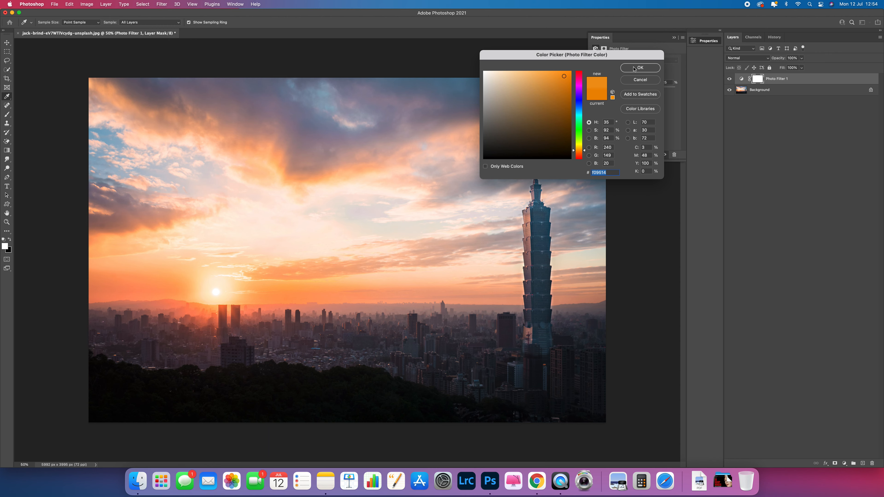
click(567, 77)
click(653, 67)
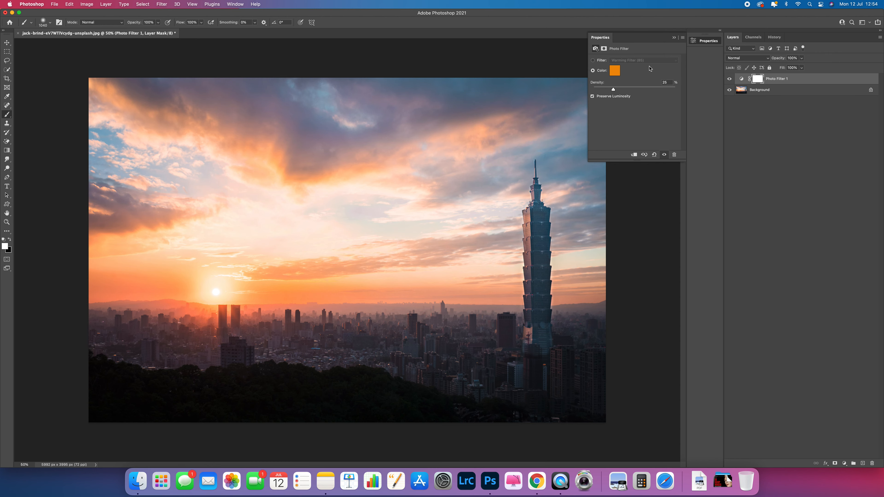
drag(614, 89, 615, 89)
click(644, 60)
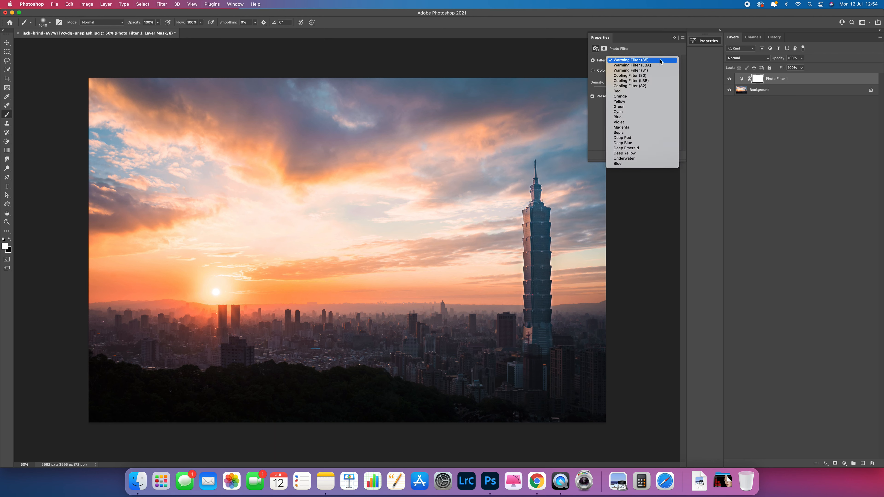
click(661, 61)
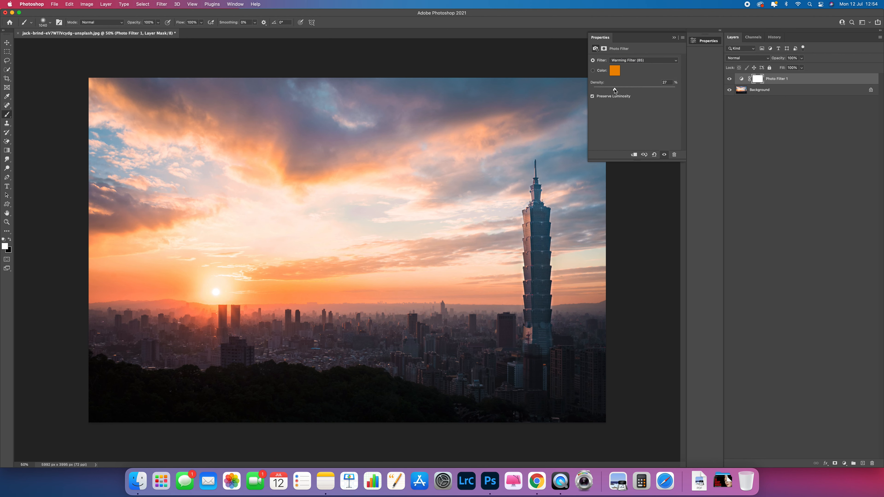
Step: Raise the photo filter's density to 80%, testing it without Preserve Luminosity but leaving that option on
drag(615, 89, 637, 91)
mouse_move(636, 89)
mouse_down()
mouse_move(615, 90)
mouse_move(663, 91)
mouse_move(641, 90)
mouse_up()
click(605, 97)
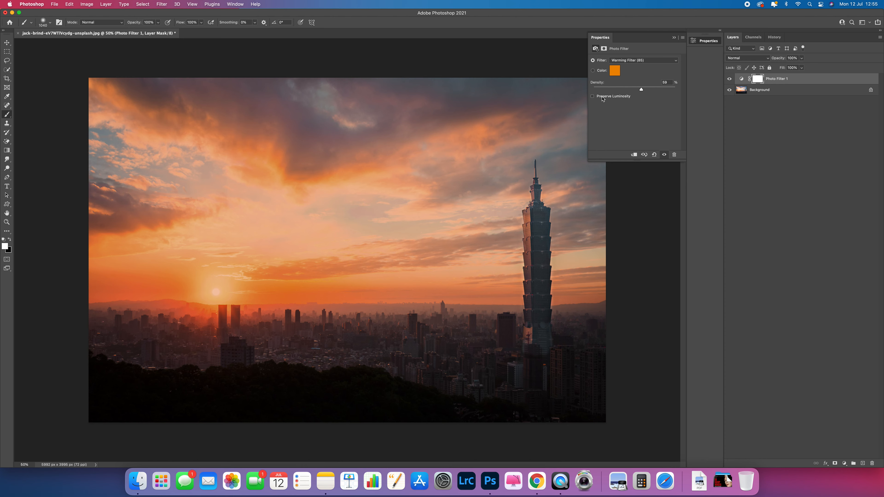
click(603, 97)
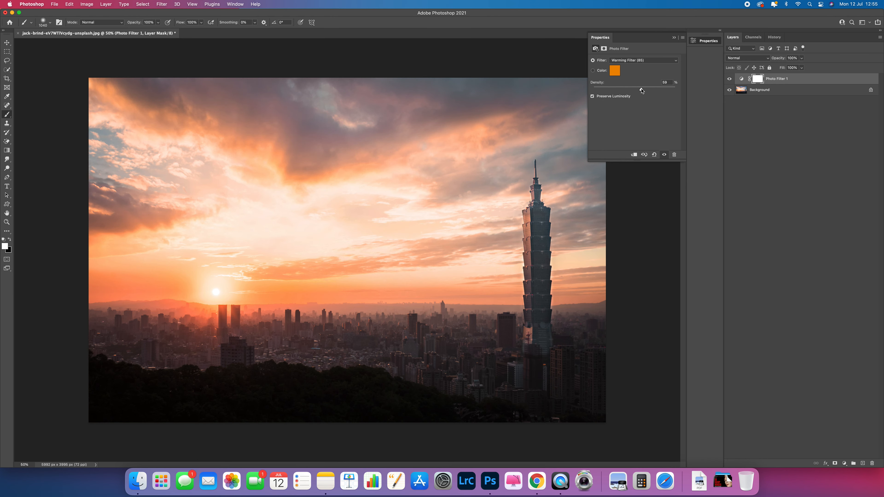
drag(641, 90, 659, 90)
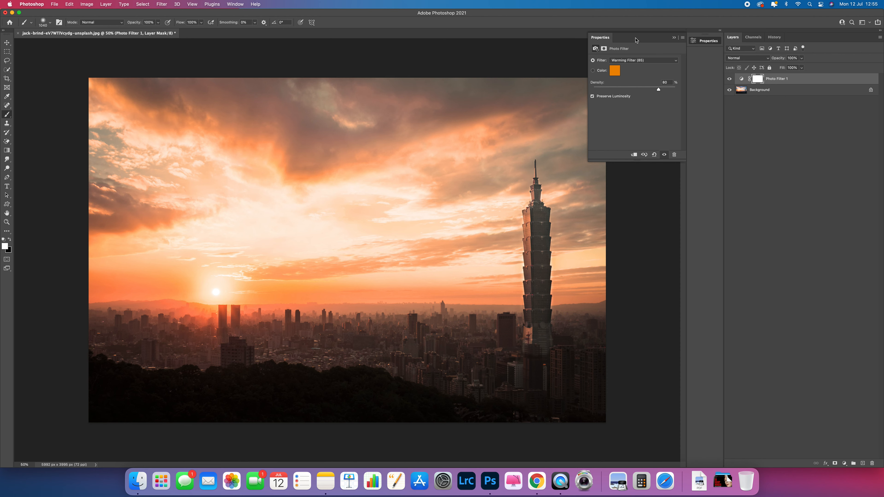
click(675, 38)
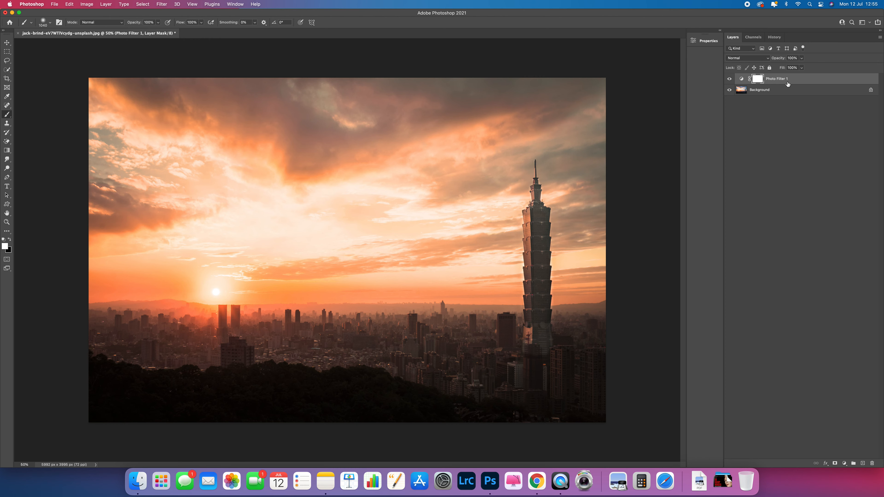
Step: Set the Photo Filter 1 layer's Blend If for the underlying layer to a split black point of 0 / 255
double_click(820, 80)
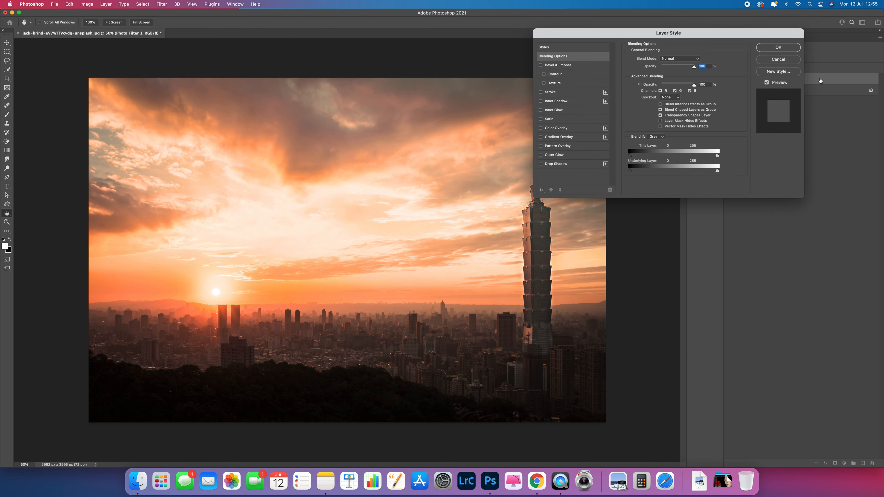
drag(763, 33, 686, 34)
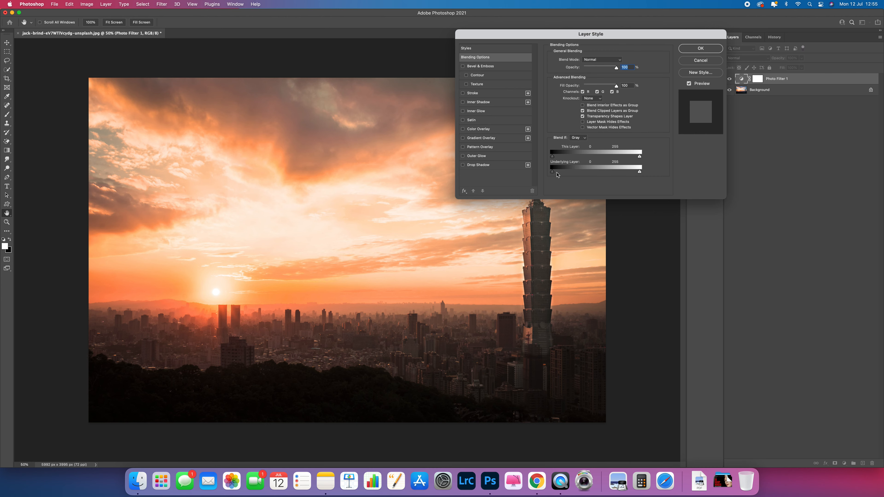
mouse_move(553, 174)
mouse_down()
mouse_move(574, 173)
mouse_move(553, 173)
mouse_up()
drag(553, 174, 570, 174)
key(alt)
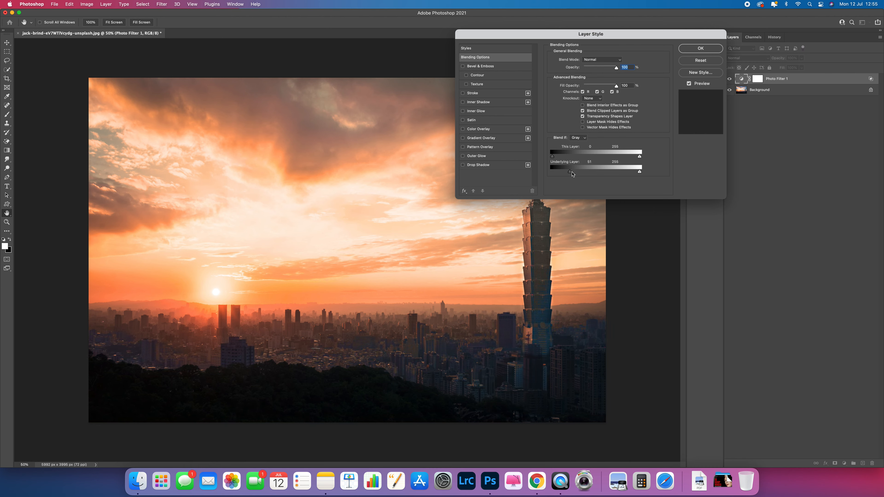
alt+drag(571, 171, 641, 175)
alt+drag(569, 172, 551, 173)
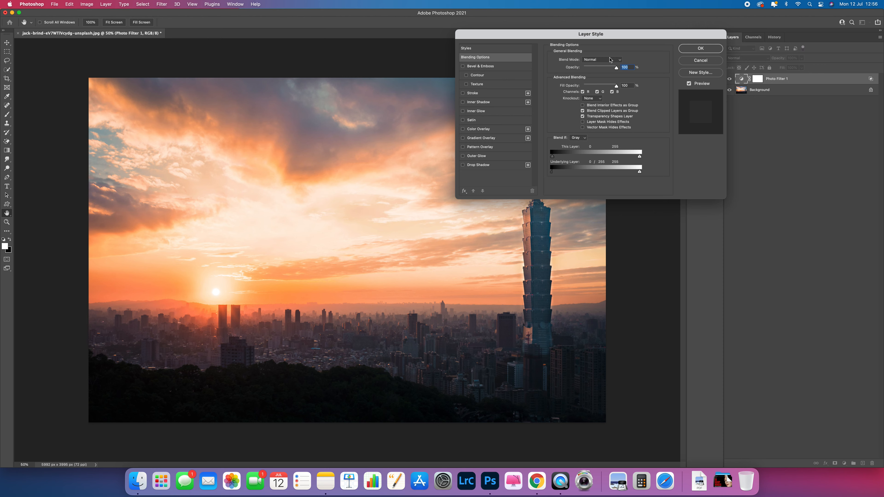
click(707, 49)
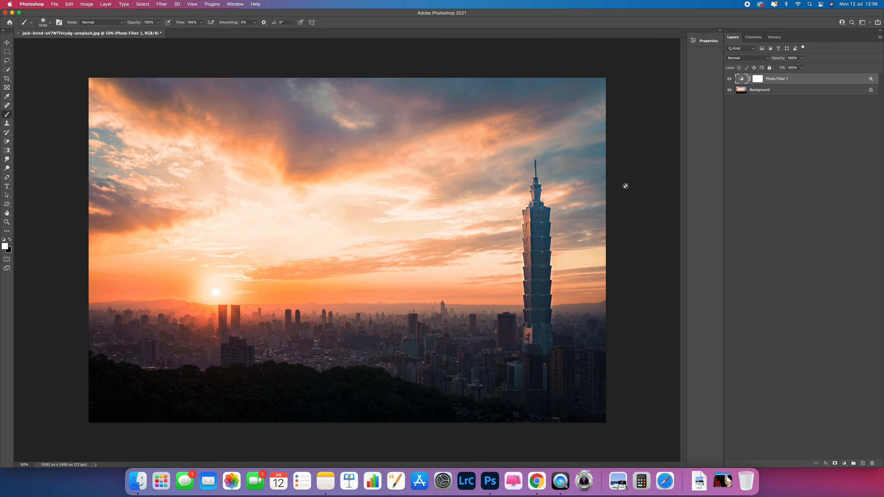
Step: Compare the image with and without the Photo Filter 1 layer, leaving the layer visible
click(730, 79)
click(730, 80)
click(729, 80)
click(730, 80)
click(730, 80)
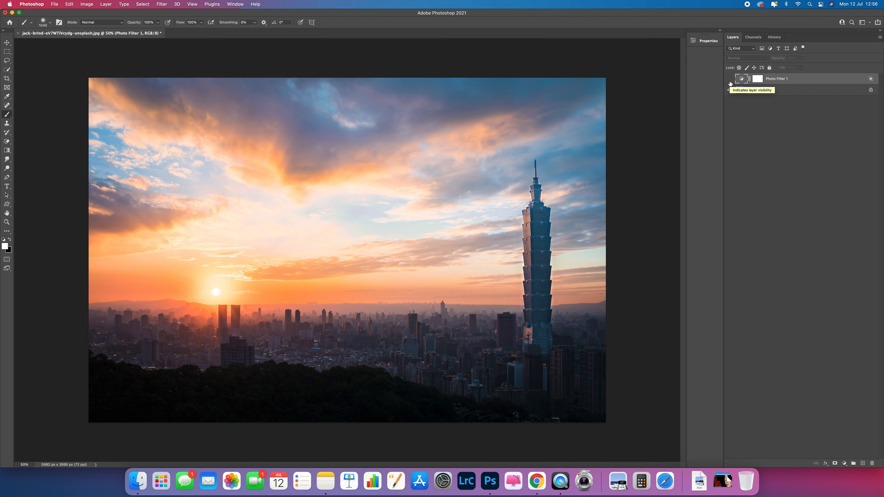
click(730, 80)
click(730, 80)
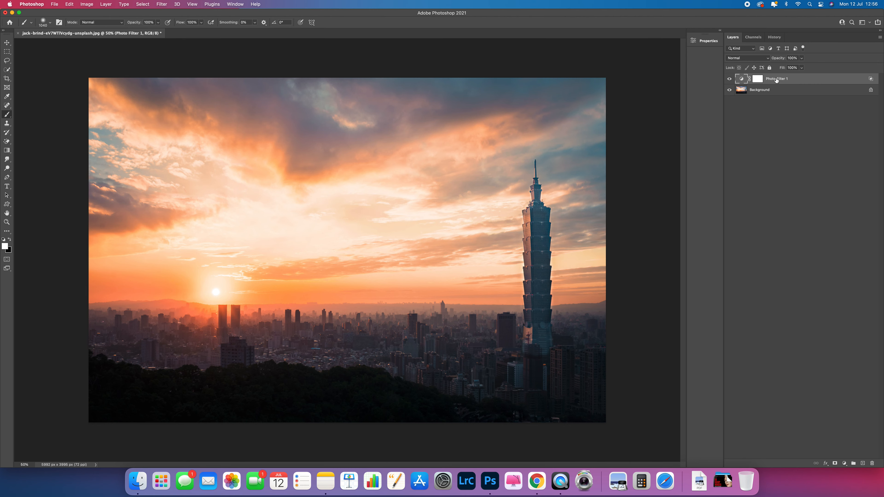
Step: Duplicate the Photo Filter 1 layer and set the copy's blend mode to Multiply
key(super+j)
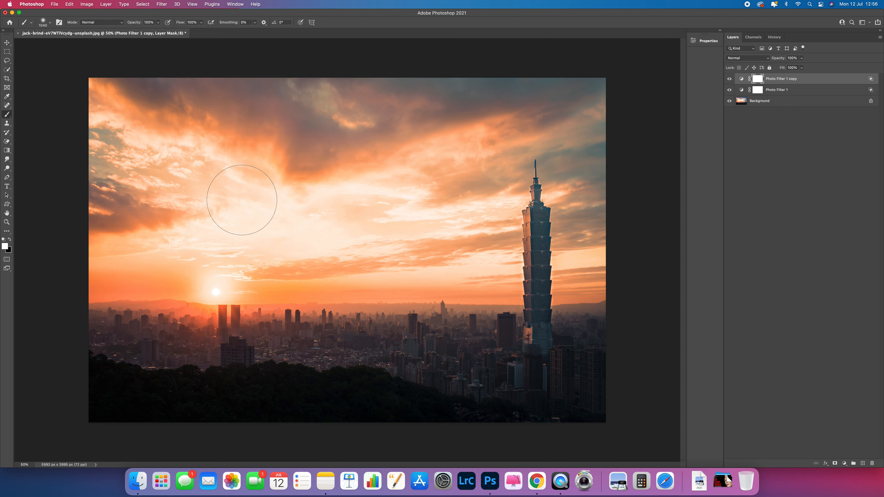
click(730, 80)
click(730, 79)
click(765, 60)
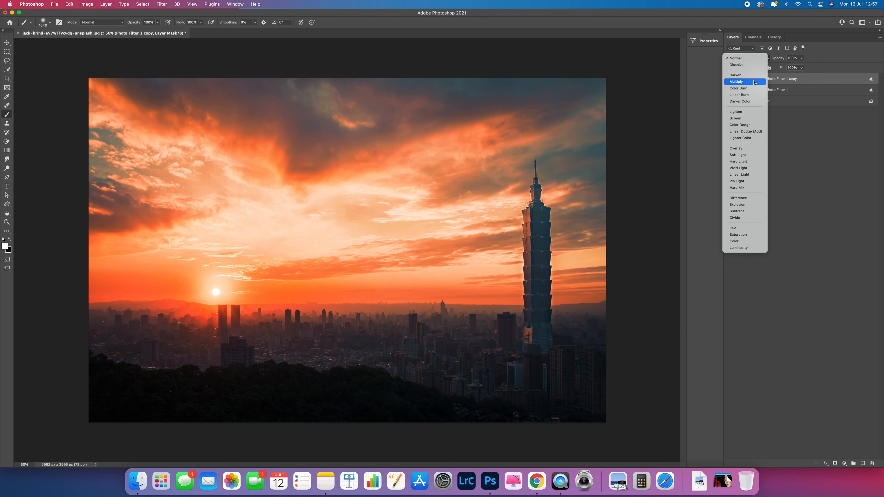
click(754, 82)
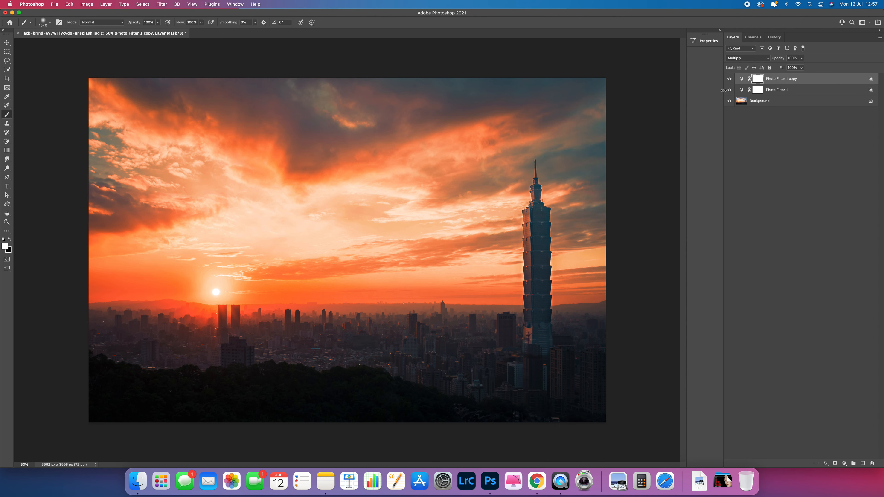
Step: Compare the sky and tower with and without the Multiply photo filter copy, leaving the copy visible
click(730, 80)
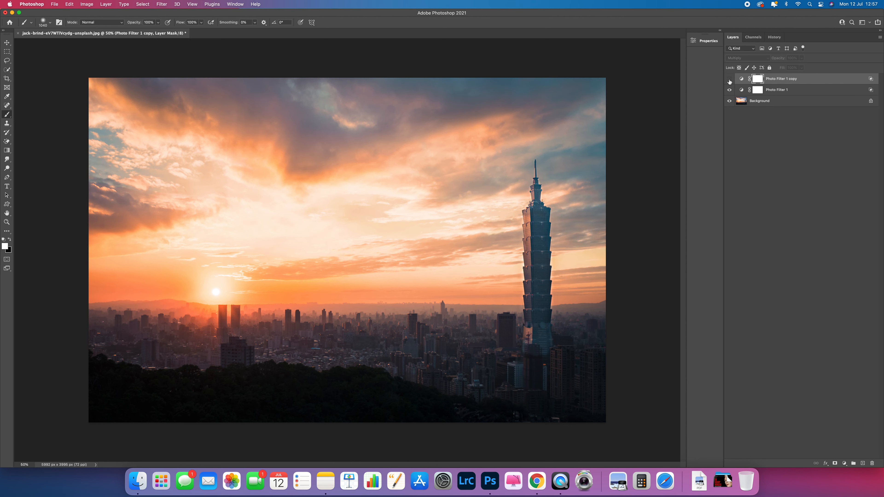
click(730, 80)
click(730, 81)
click(730, 80)
click(730, 81)
click(730, 80)
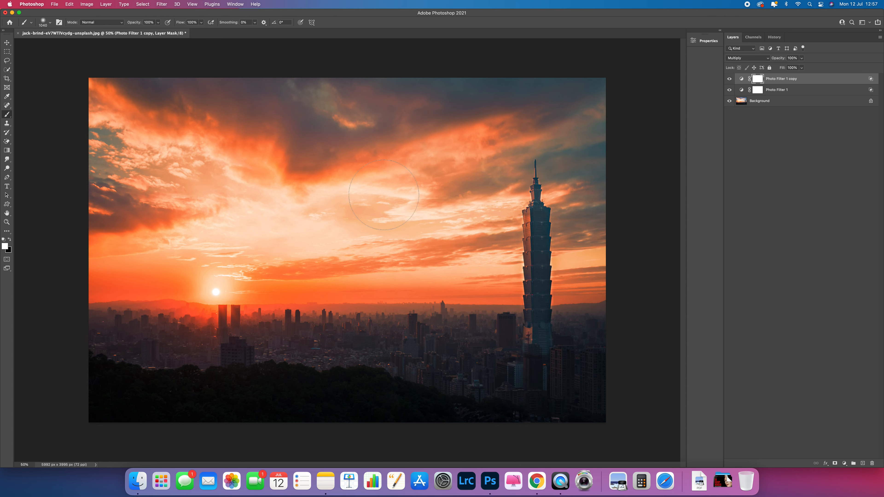
key(super+plus)
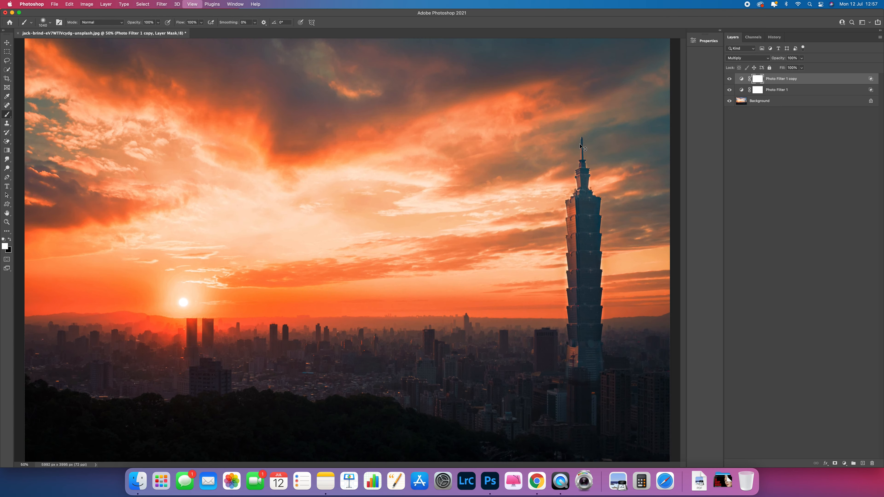
click(729, 80)
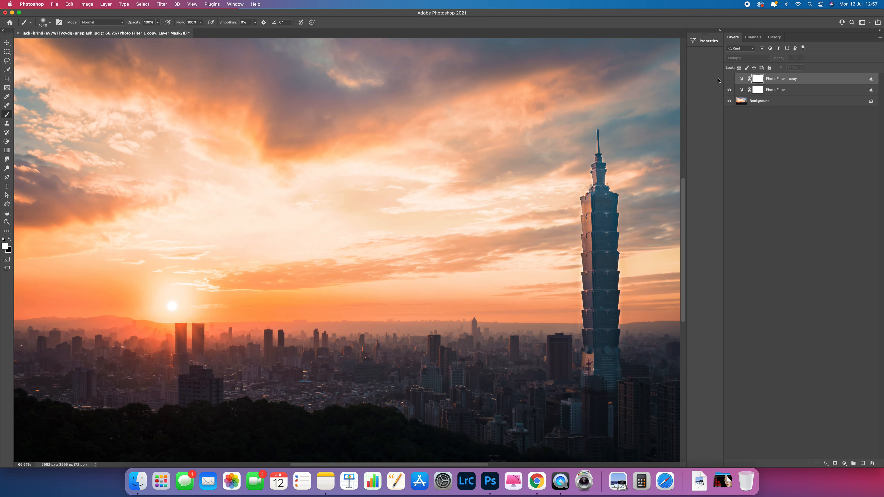
click(730, 79)
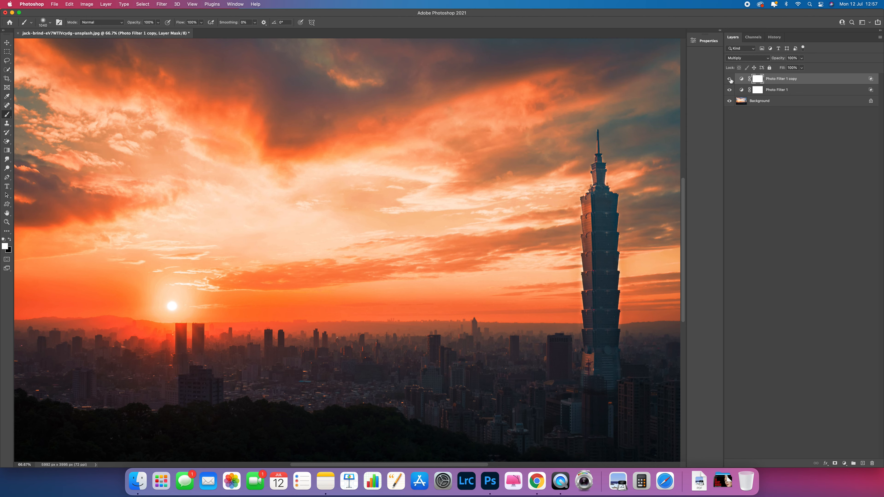
key(super+minus)
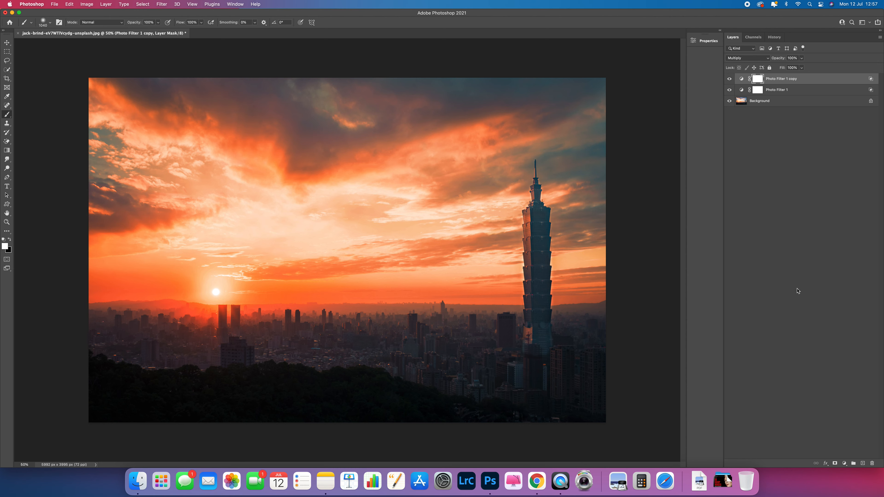
Step: Add another Photo Filter adjustment layer on top using Warming Filter (85) and increase its density
click(845, 464)
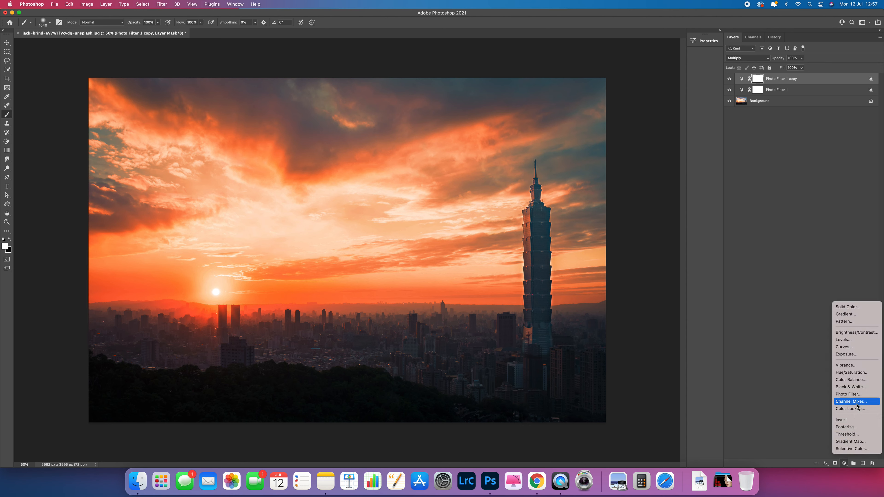
click(859, 394)
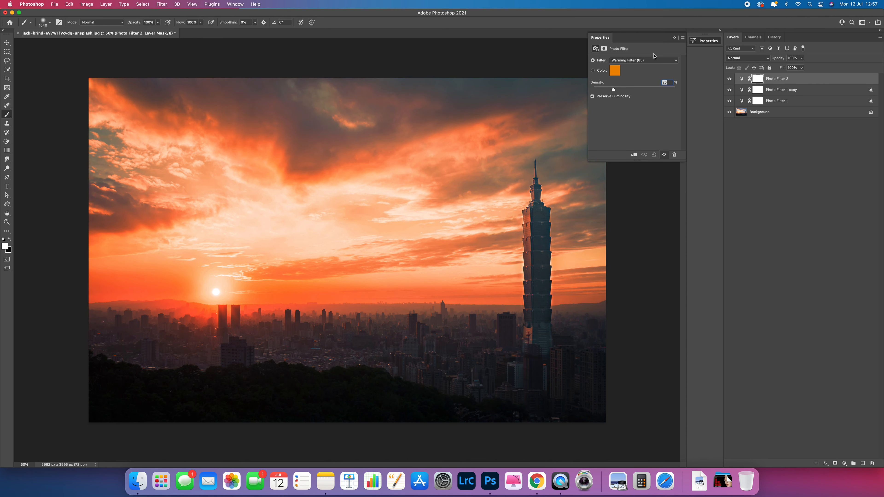
drag(614, 89, 634, 89)
click(674, 37)
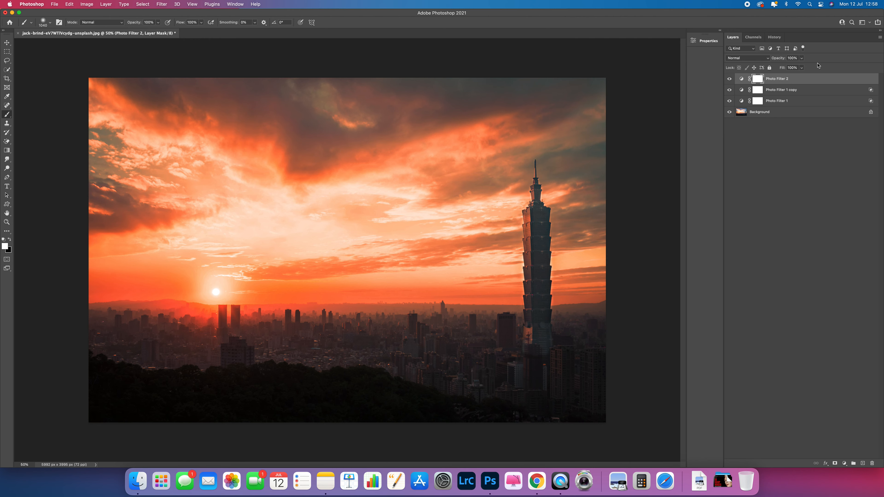
Step: Reduce the fill of the Photo Filter 2 layer and deselect all layers
click(802, 67)
mouse_move(799, 68)
mouse_down()
mouse_move(754, 68)
mouse_move(787, 69)
mouse_up()
click(804, 180)
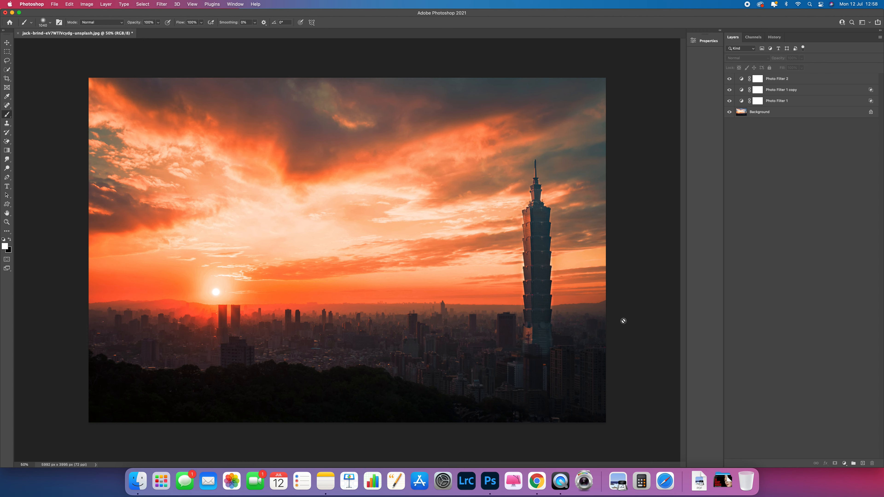
Step: Add a Photo Filter adjustment layer on top and set its custom colour to deep blue 1c32d9
click(844, 467)
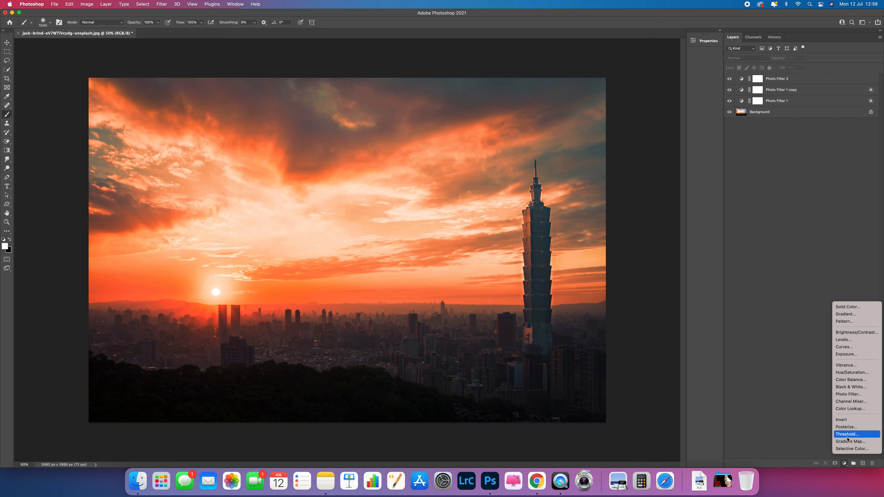
click(859, 395)
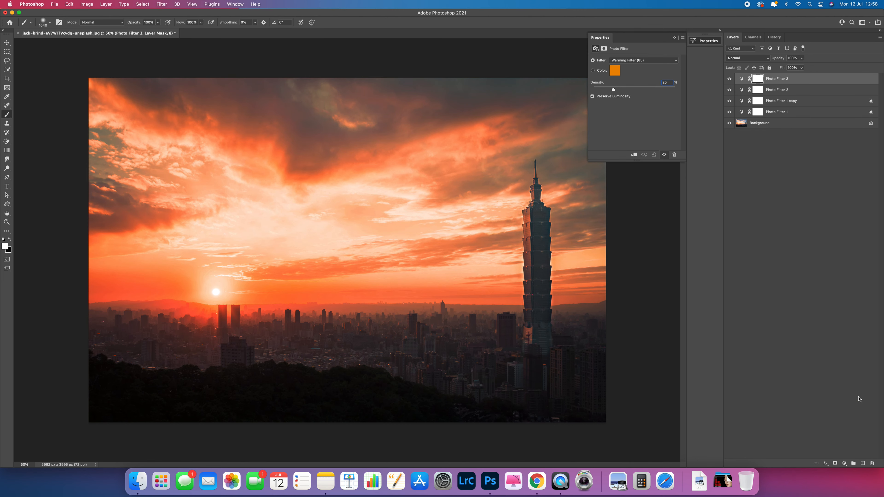
click(619, 75)
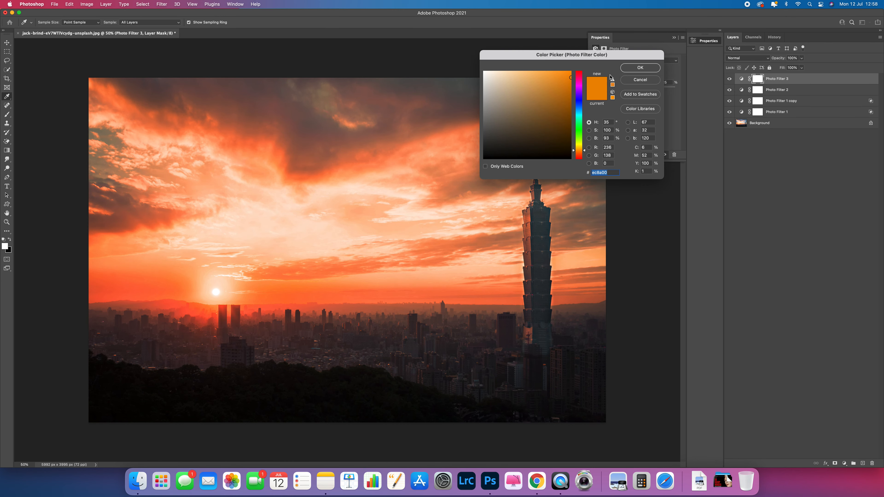
click(581, 102)
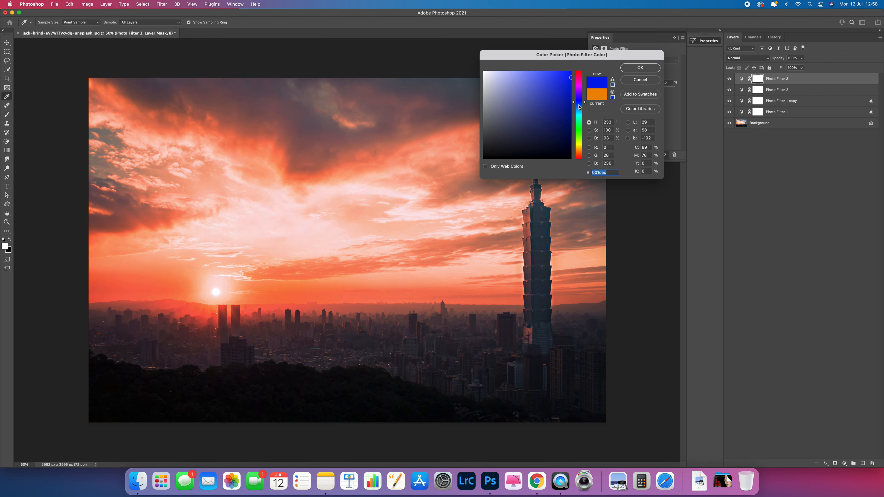
drag(571, 77, 564, 87)
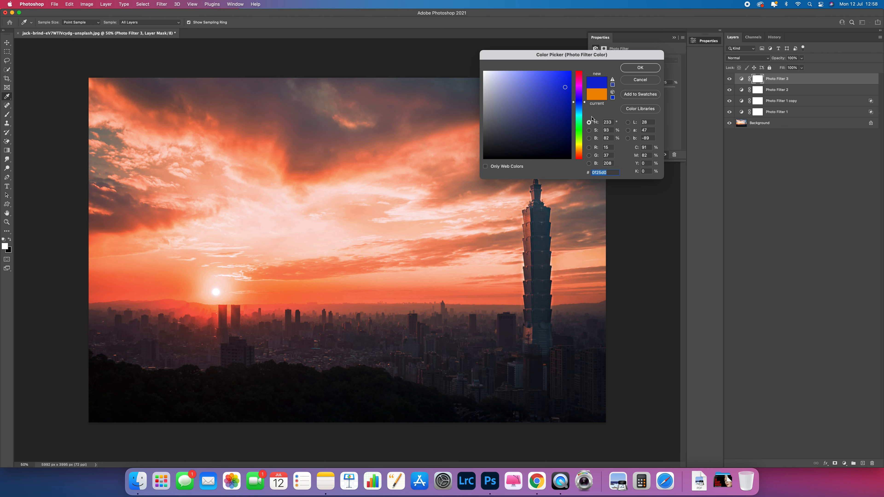
click(589, 131)
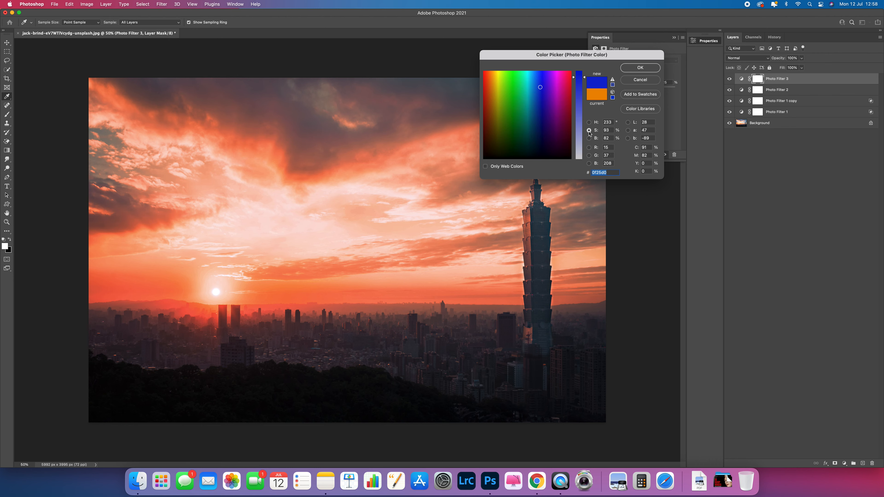
drag(584, 78, 583, 85)
click(589, 139)
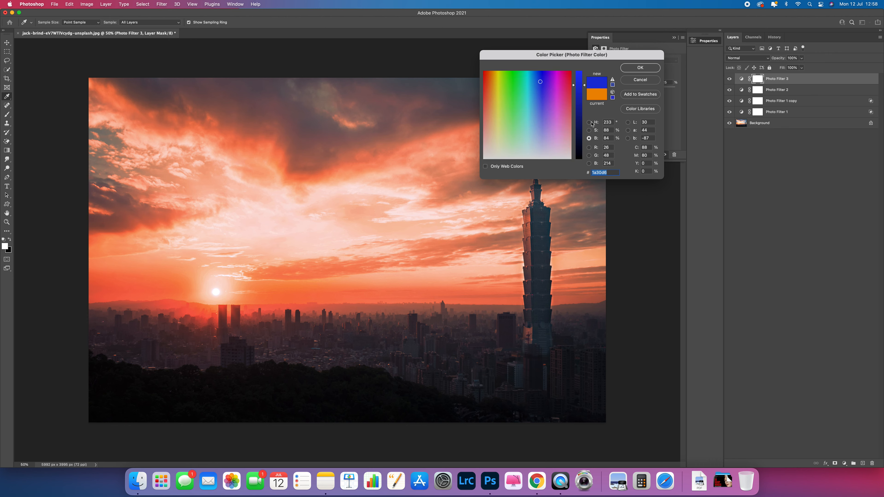
click(589, 122)
click(561, 85)
click(561, 84)
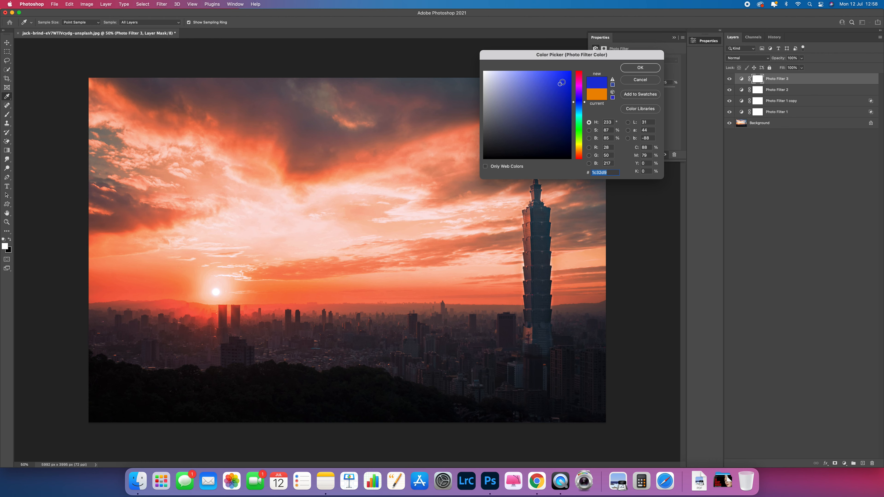
click(640, 68)
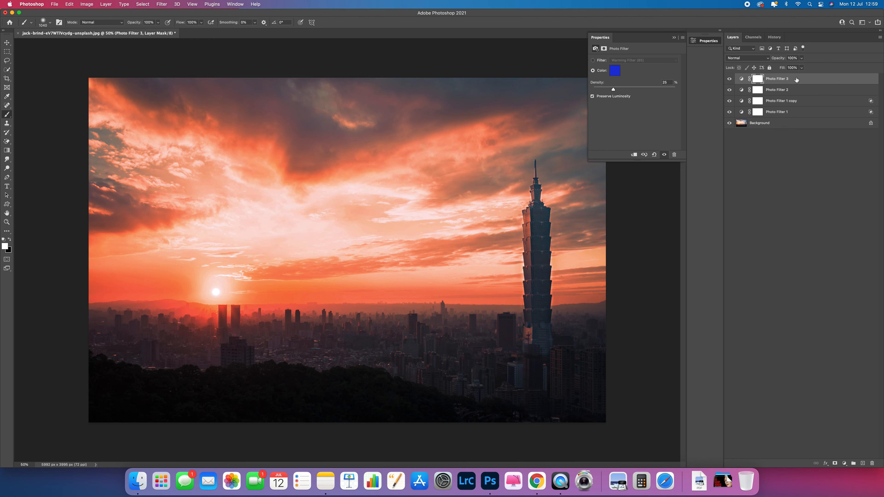
Step: Split the Underlying Layer white Blend If slider for Photo Filter 3, with its darker half at 0 and its lighter half at the white end
right_click(813, 81)
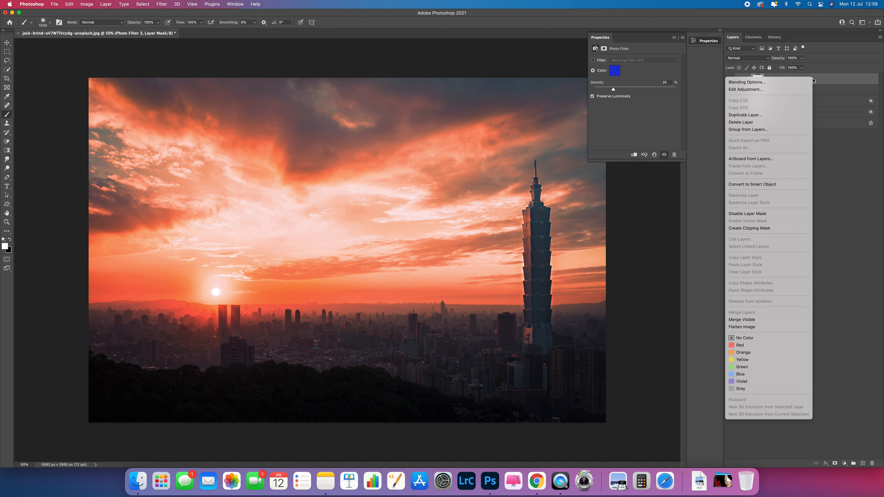
click(815, 80)
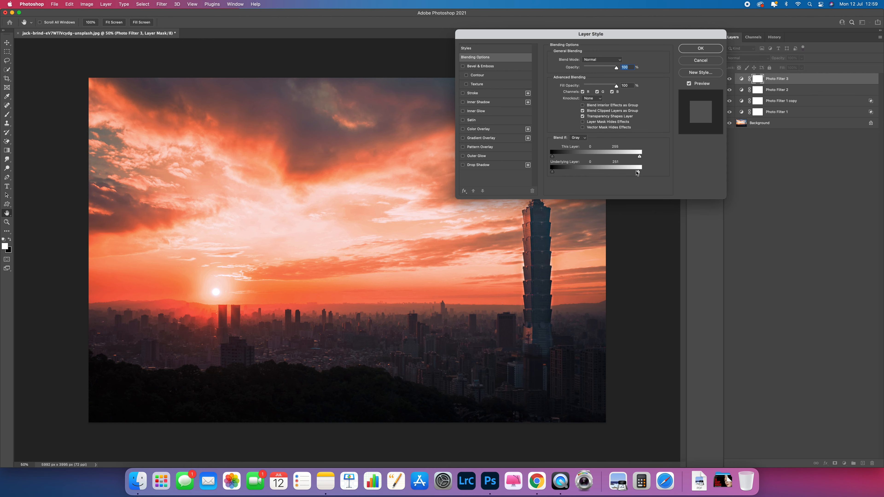
drag(641, 173, 617, 176)
drag(618, 174, 551, 174)
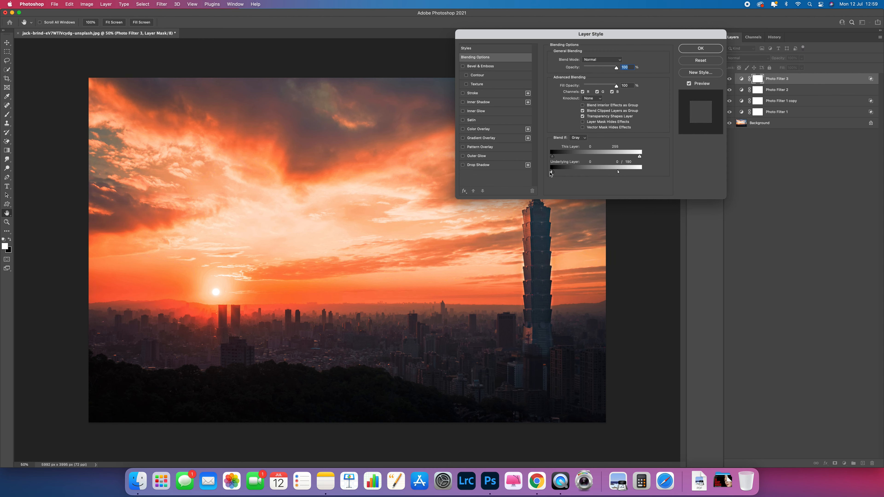
drag(618, 174, 641, 172)
click(709, 51)
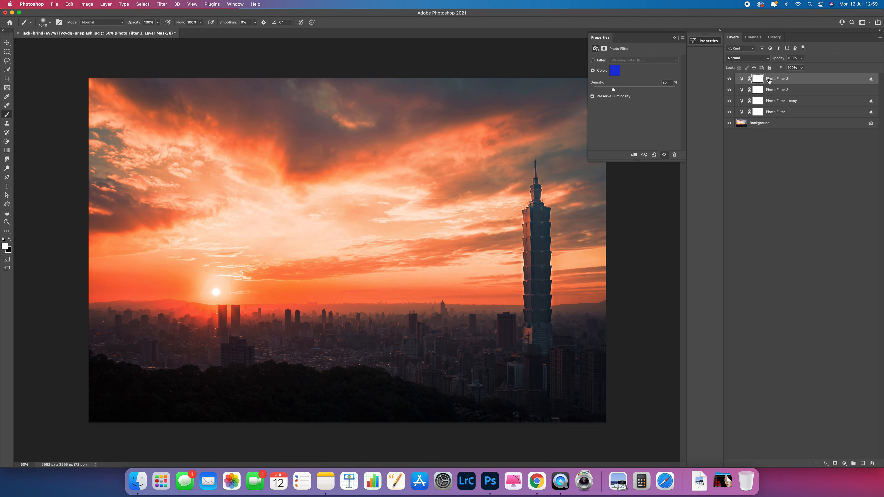
Step: Compare the sunset with and without the blue Photo Filter 3 at different magnifications, leaving the layer visible
click(729, 80)
click(730, 80)
click(730, 80)
click(730, 79)
click(730, 79)
click(729, 79)
key(super+equal)
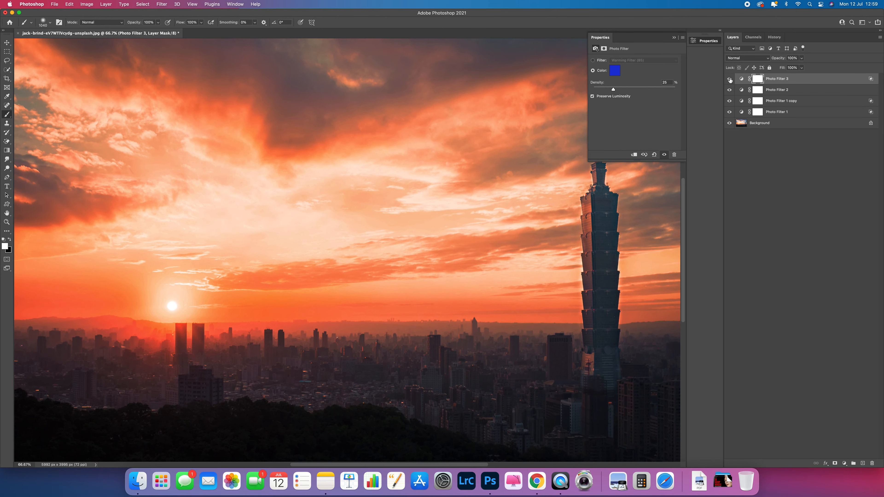
click(730, 80)
click(730, 79)
click(730, 80)
click(730, 79)
key(super+minus)
key(super+minus)
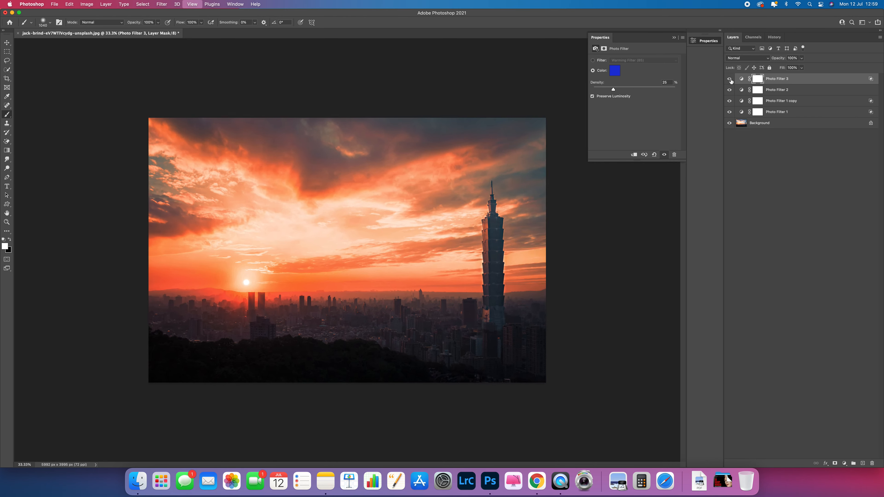
key(super+plus)
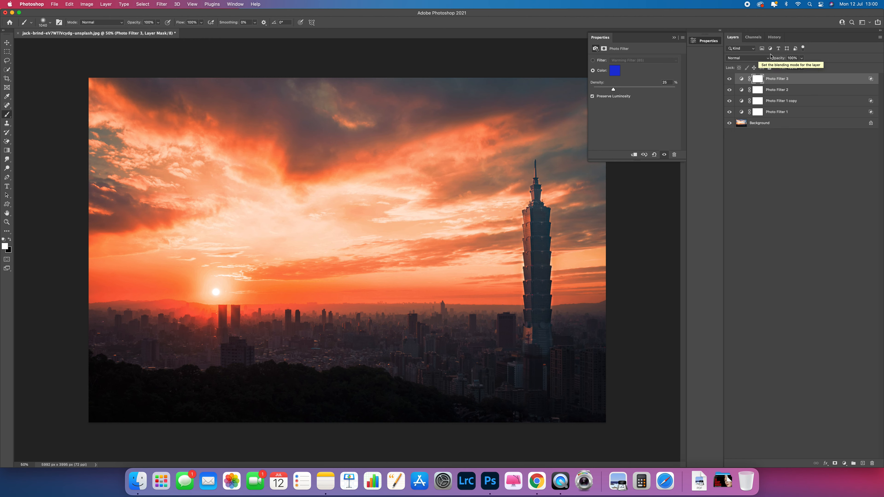
Step: Turn off Preserve Luminosity for Photo Filter 3 and set its density to 39%
click(592, 97)
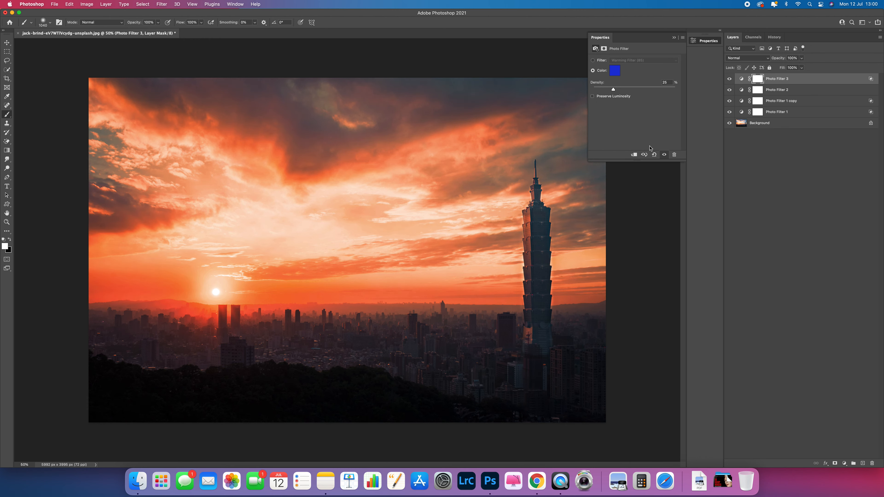
mouse_move(613, 90)
mouse_down()
mouse_move(640, 91)
mouse_move(597, 91)
mouse_move(623, 91)
mouse_up()
drag(624, 91, 624, 91)
mouse_move(624, 91)
mouse_down()
mouse_move(606, 91)
mouse_move(625, 91)
mouse_up()
drag(623, 91, 623, 91)
click(602, 98)
click(610, 97)
drag(622, 88, 625, 89)
Step: Add a Curves adjustment layer that slightly brightens the midtones and invert its mask to black
click(844, 463)
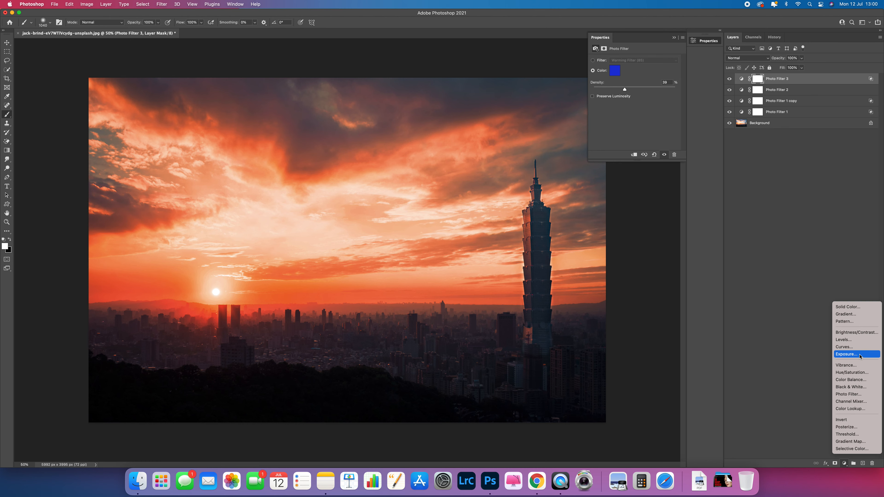
click(851, 347)
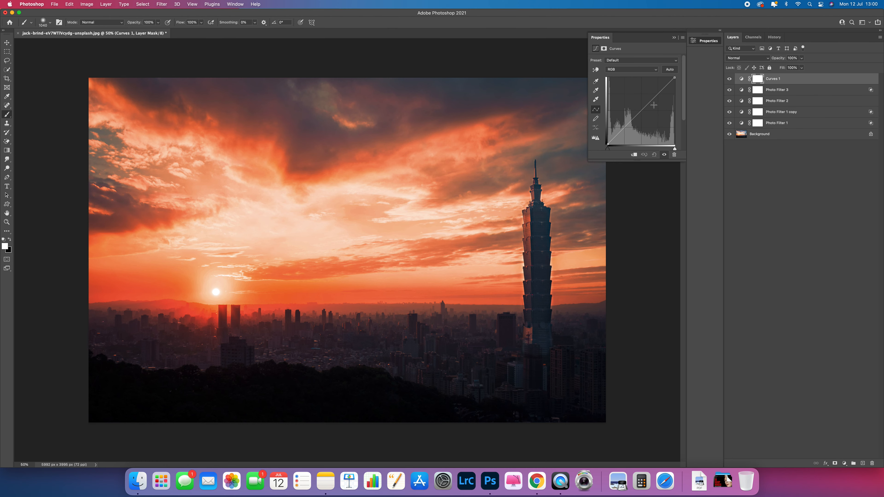
drag(641, 110, 639, 108)
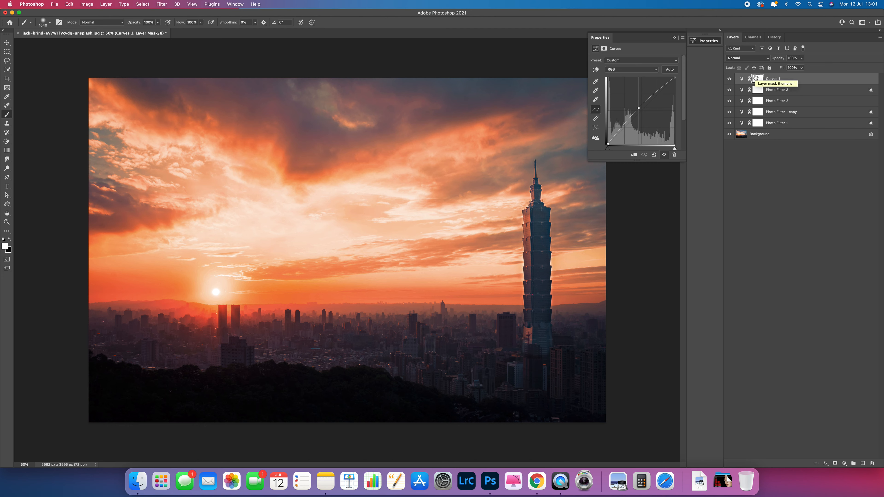
key(super+i)
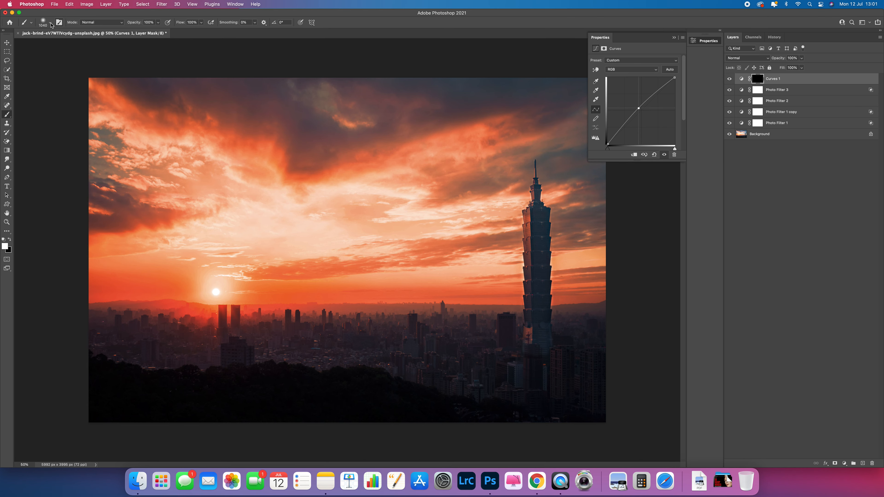
Step: Paint white on the Curves mask across the city with a soft round 1040 px brush at 0% hardness
click(50, 23)
click(49, 51)
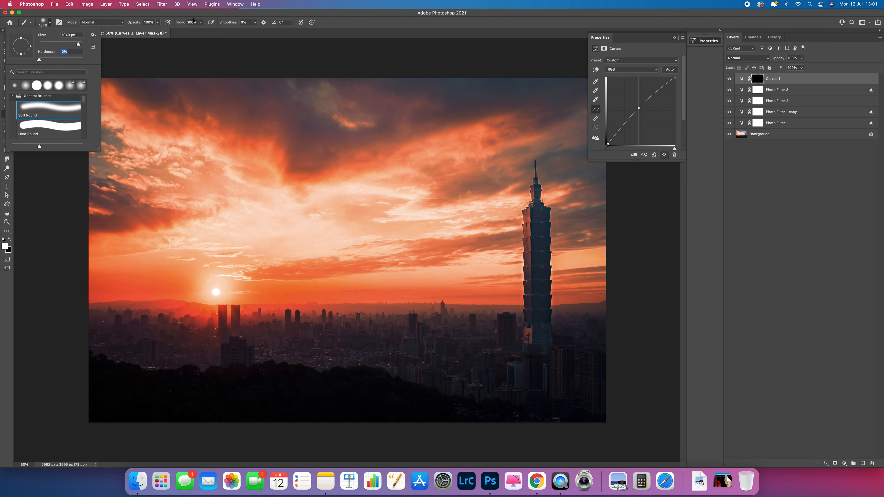
click(157, 13)
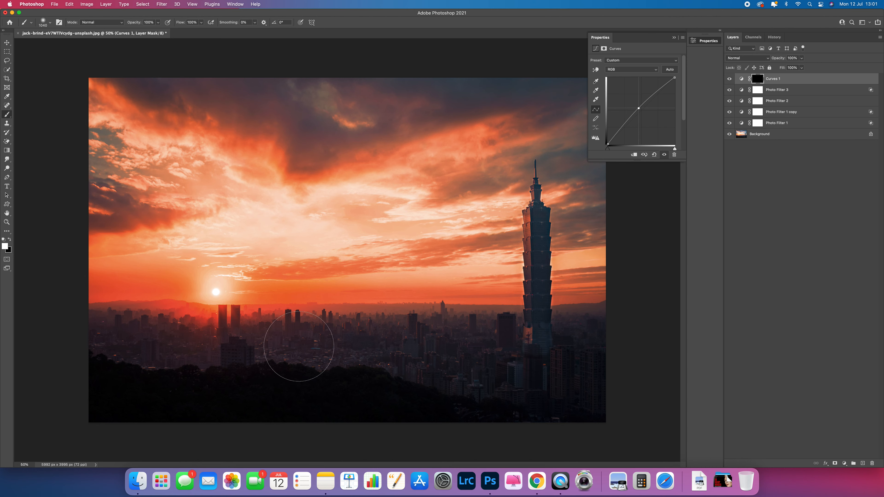
mouse_move(404, 352)
mouse_down()
mouse_move(480, 366)
mouse_move(517, 347)
mouse_move(571, 364)
mouse_move(584, 353)
mouse_move(552, 342)
mouse_up()
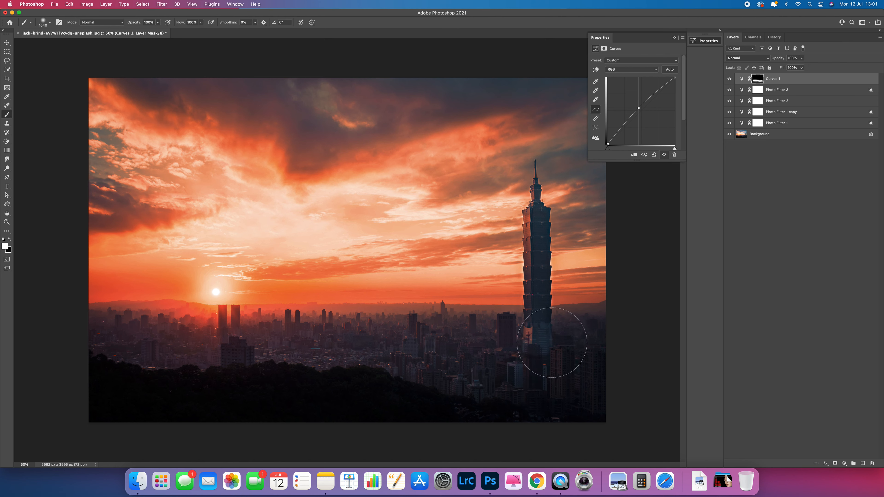
Step: Shrink the brush and paint white on the Curves mask up the tall tower from its base to the spire
key(bracketleft)
key(bracketleft)
key(bracketleft)
key(bracketleft)
key(bracketleft)
key(bracketleft)
key(bracketleft)
key(bracketleft)
mouse_move(540, 310)
mouse_down()
mouse_move(528, 321)
mouse_move(535, 189)
mouse_move(535, 203)
mouse_up()
Step: Resize the brush to 300 px and make black the foreground colour for the Curves mask
key(bracketleft)
key(bracketleft)
key(bracketleft)
key(bracketright)
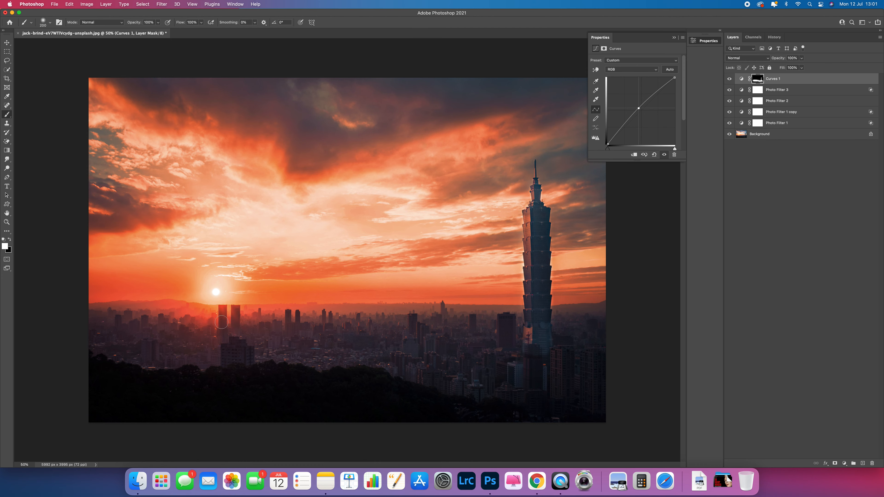
key(bracketright)
key(bracketright)
click(10, 240)
Step: Select the Curves layer and all four Photo Filter layers and group them
click(789, 90)
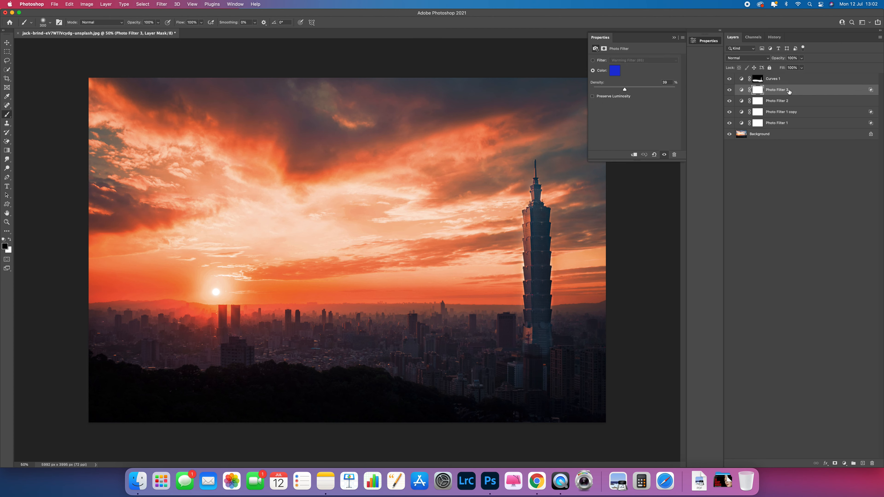
click(794, 81)
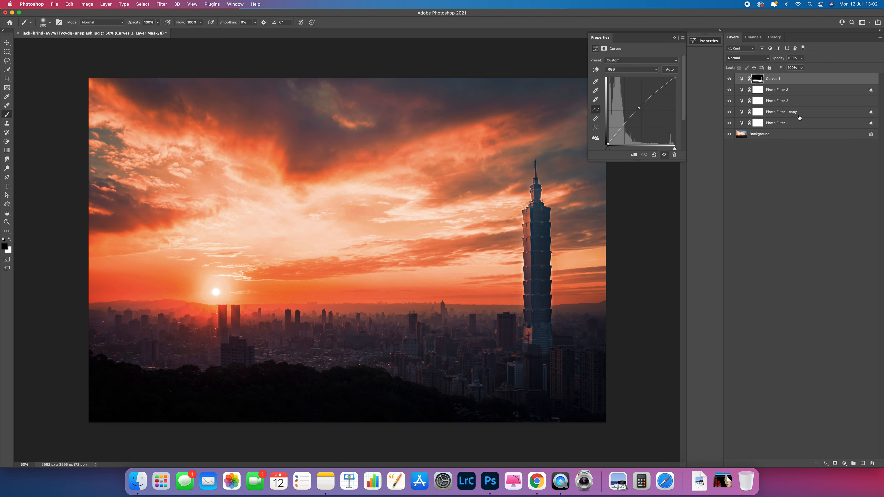
shift+click(777, 123)
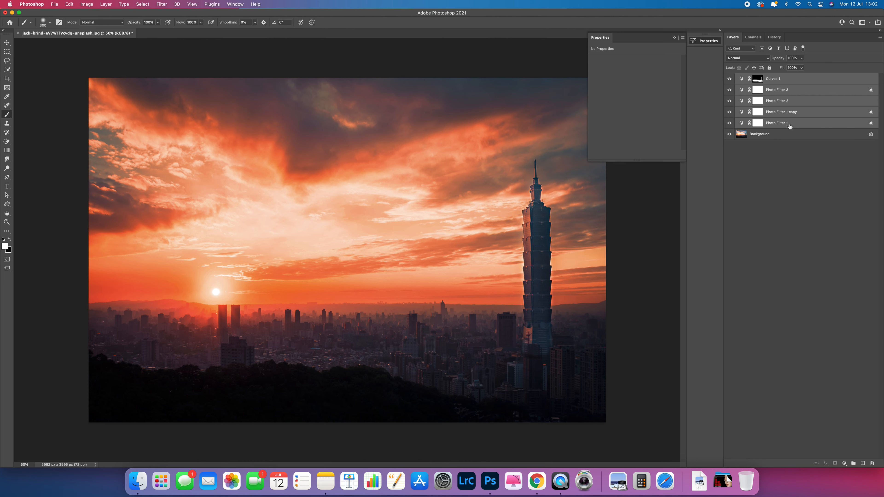
key(super+g)
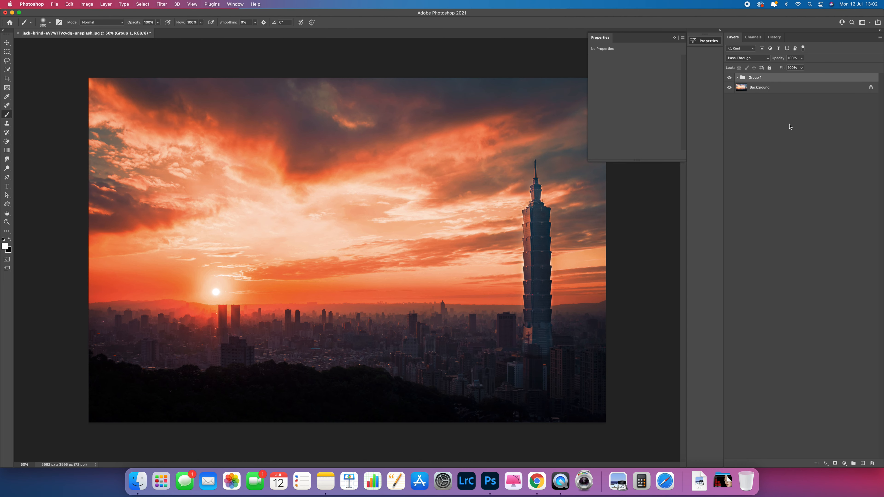
Step: Adjust the fill of Group 1 and deselect all layers, collapsing the open properties
click(801, 68)
mouse_move(801, 68)
mouse_down()
mouse_move(763, 68)
mouse_move(810, 67)
mouse_move(790, 68)
mouse_move(799, 67)
mouse_up()
click(788, 135)
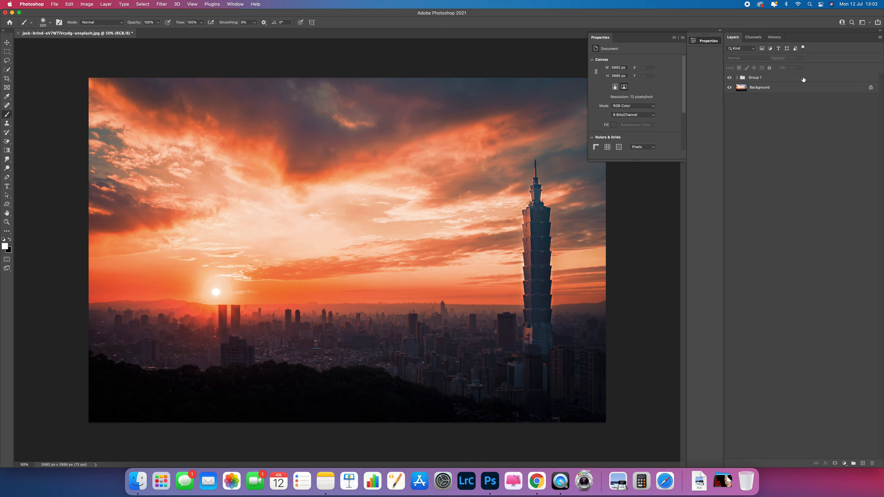
click(674, 37)
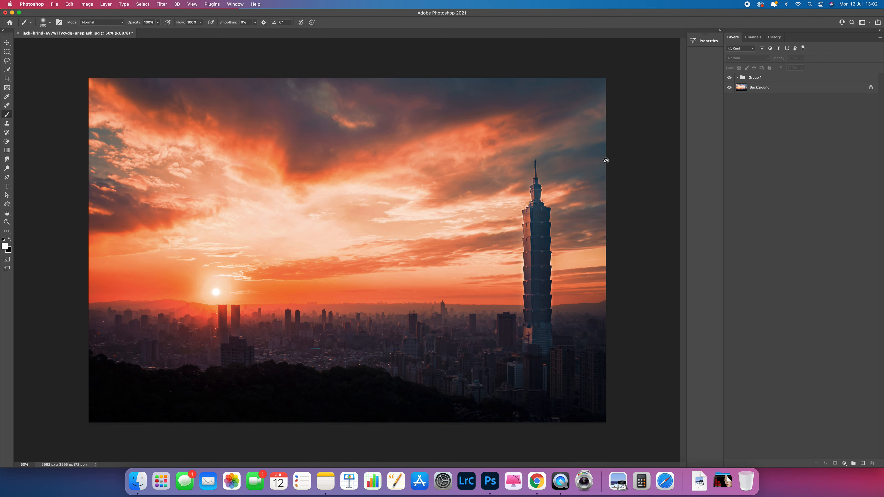
Step: Compare the photo with and without Group 1, and expand the visible group to inspect the Photo Filter 3 layer mask
click(730, 77)
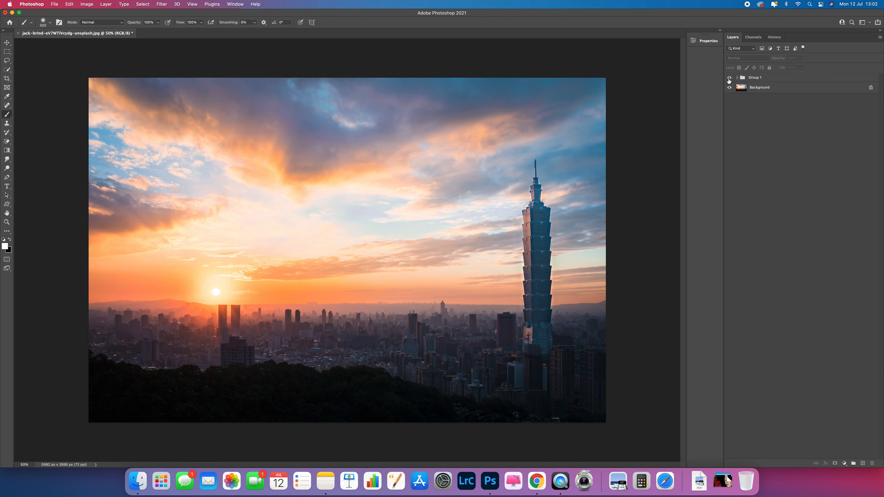
click(729, 79)
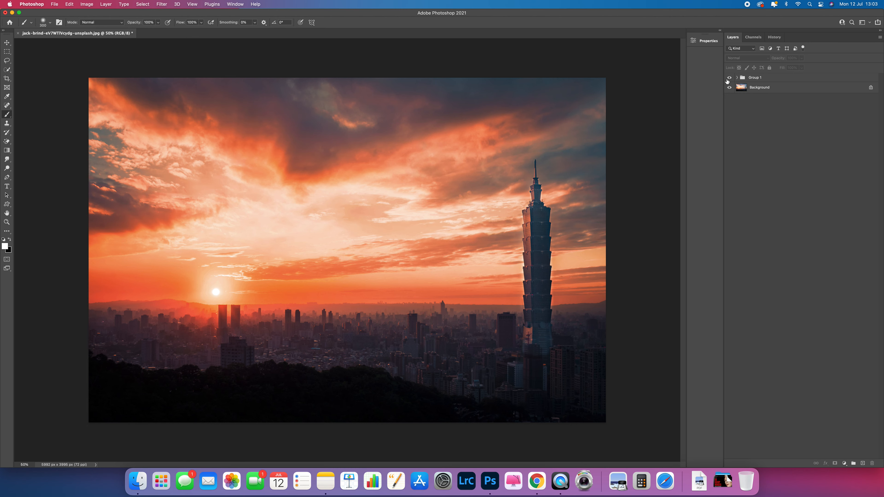
click(737, 78)
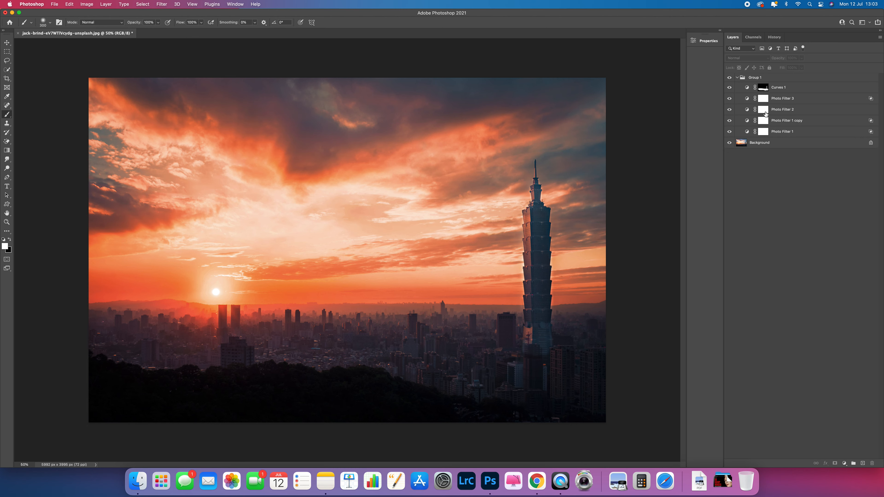
click(764, 99)
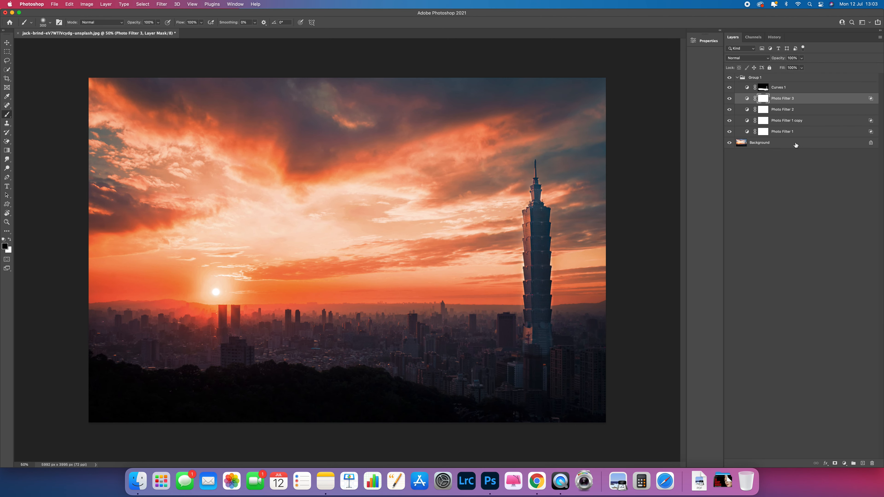
Step: Show the Photo Filter 3 properties and set the Photo Filter 2 colour to #e28f19
double_click(747, 99)
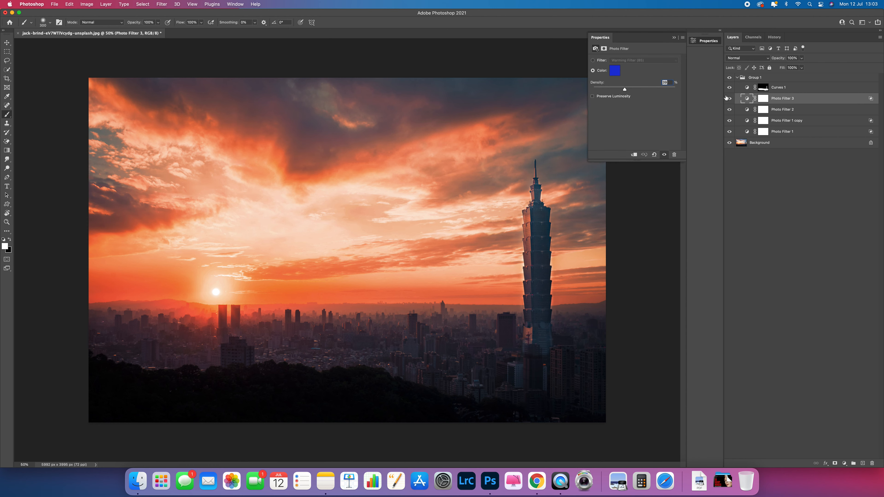
click(747, 111)
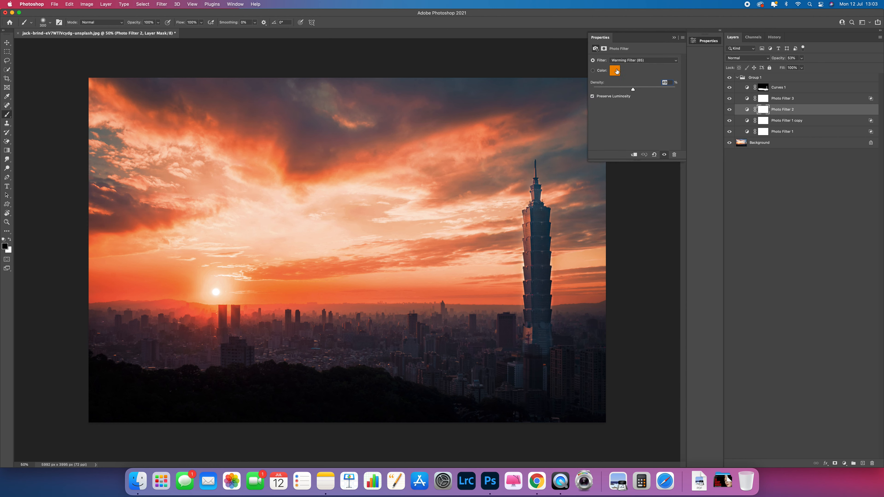
click(615, 71)
mouse_move(568, 79)
mouse_down()
mouse_move(562, 99)
mouse_move(571, 112)
mouse_move(555, 84)
mouse_move(555, 99)
mouse_move(562, 81)
mouse_up()
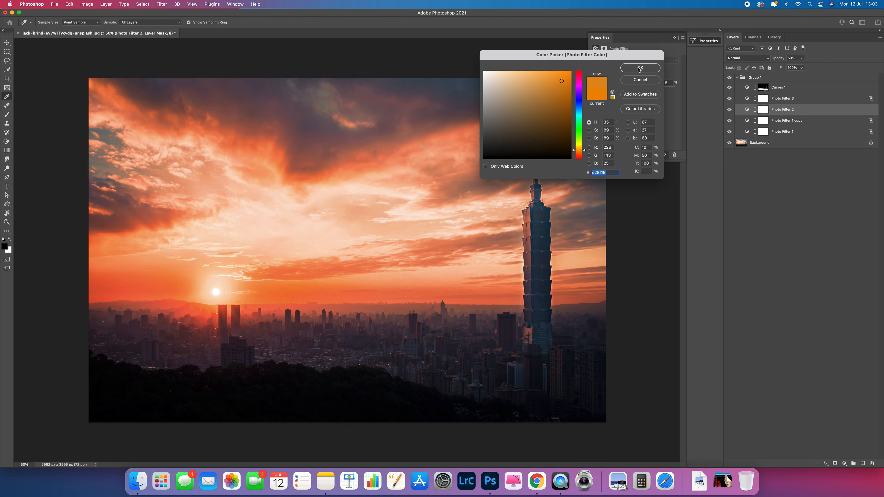
key(Return)
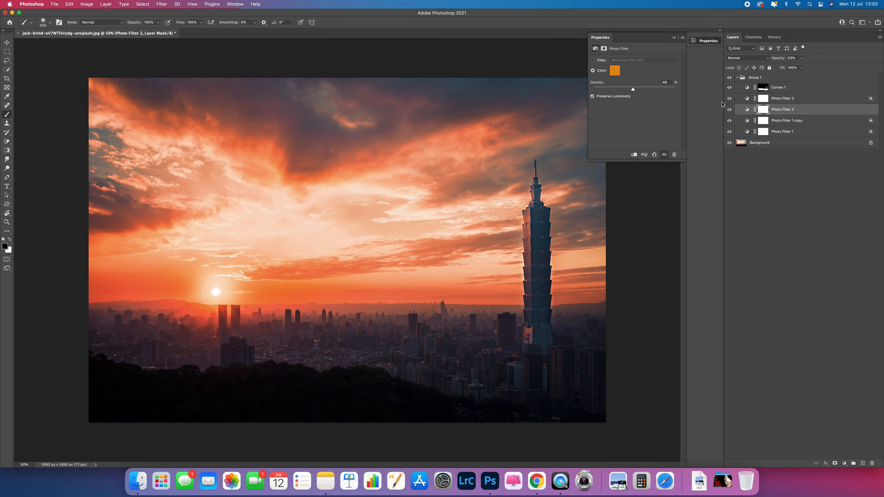
Step: Set the filter colour of Photo Filter 1 copy to #f49611
click(759, 120)
click(615, 70)
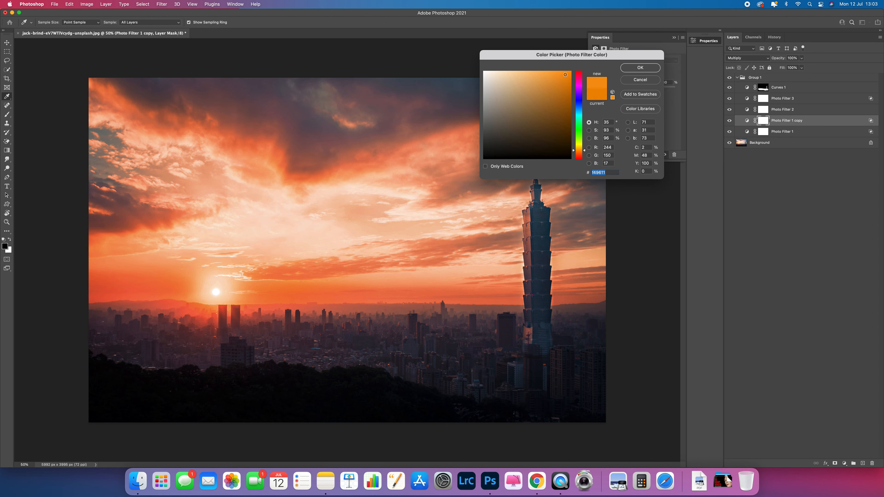
click(640, 68)
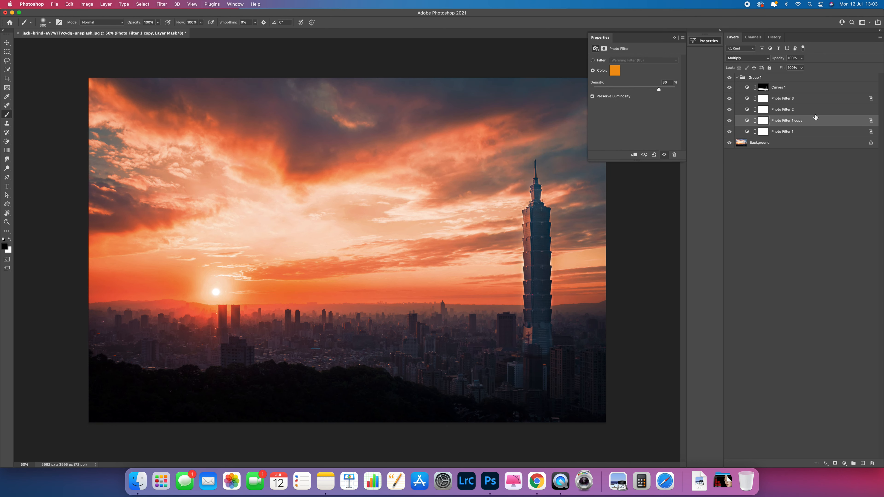
Step: Select Group 1, collapse it in the layer stack and hide the open properties
click(765, 77)
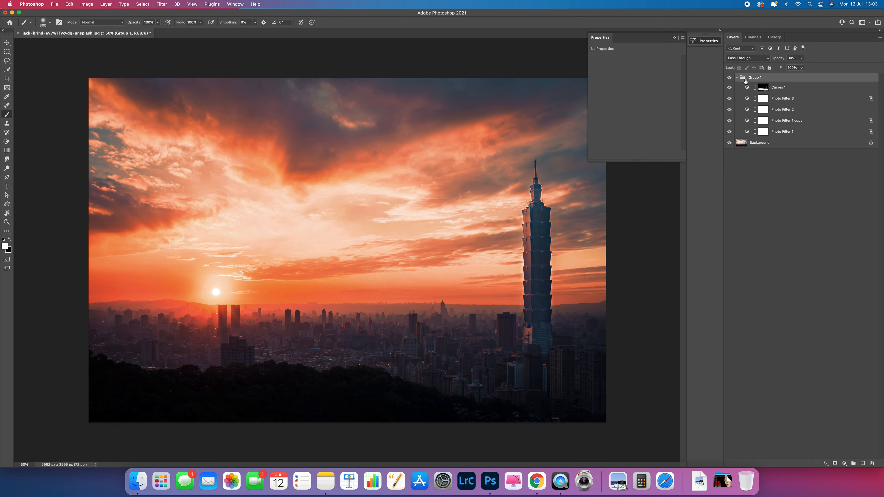
click(737, 77)
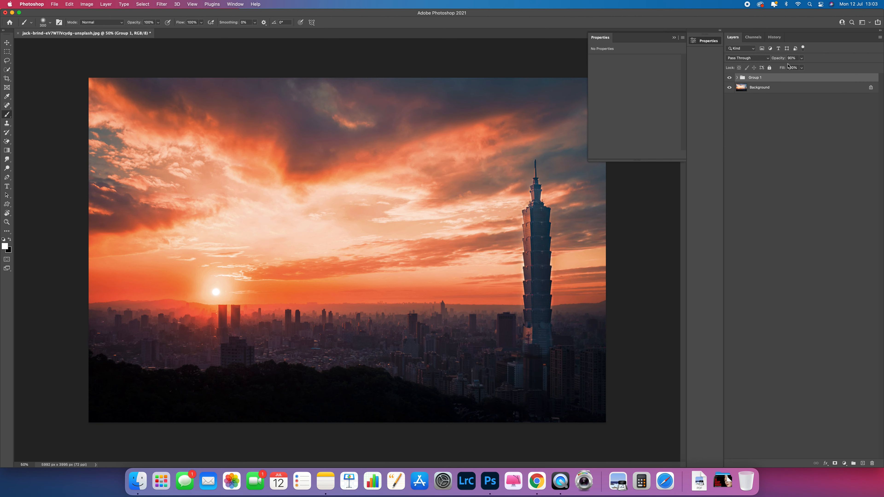
click(674, 38)
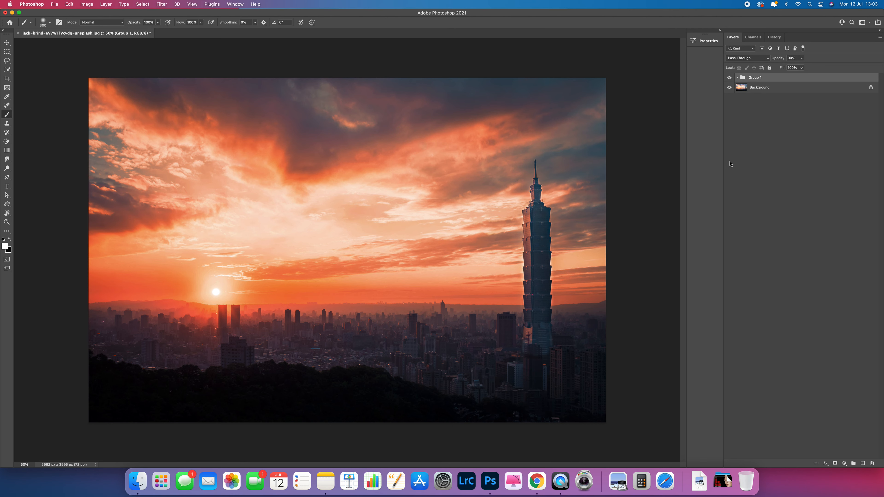
Step: Inspect the Blend If settings of Photo Filter 3 inside Group 1, leave them without changes and collapse the group
click(738, 78)
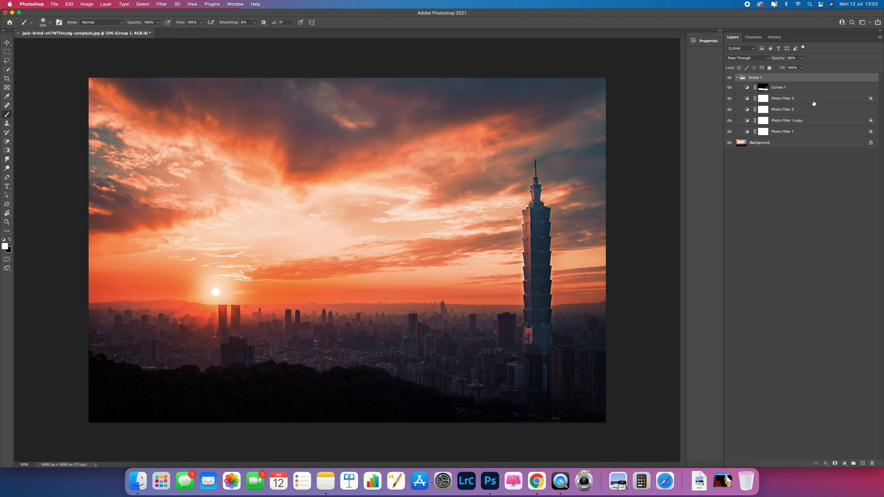
click(804, 101)
key(x)
double_click(803, 100)
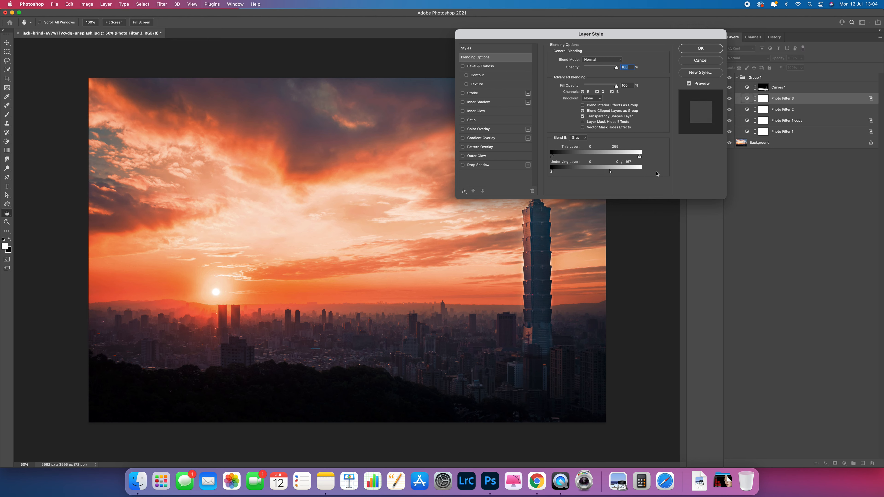
click(709, 62)
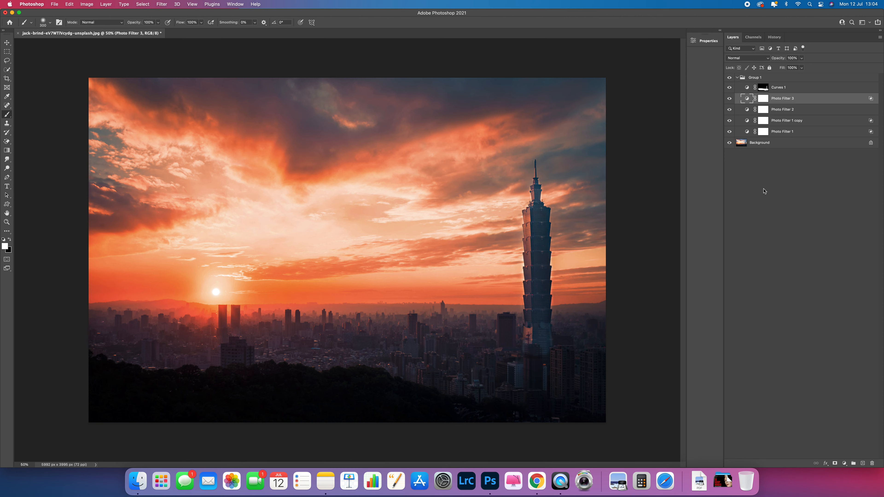
click(739, 78)
click(737, 78)
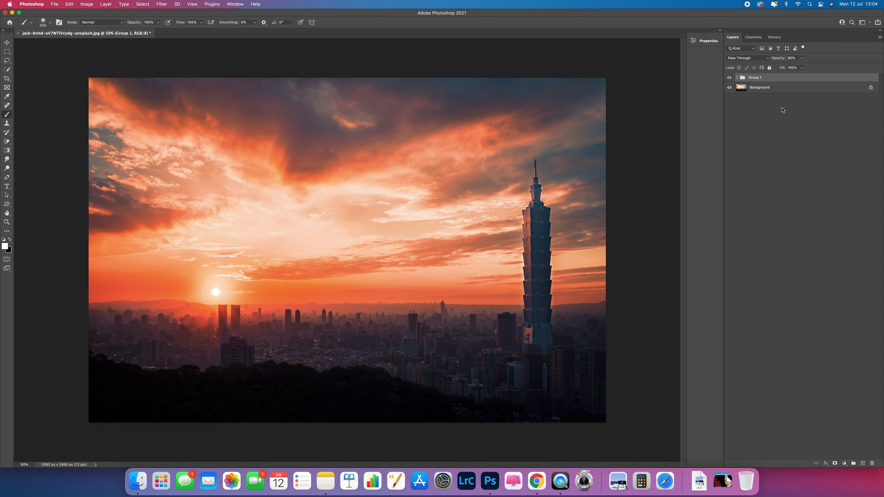
Step: Add a Curves adjustment layer above Group 1 and shape its RGB curve with a lower and an upper point
click(845, 463)
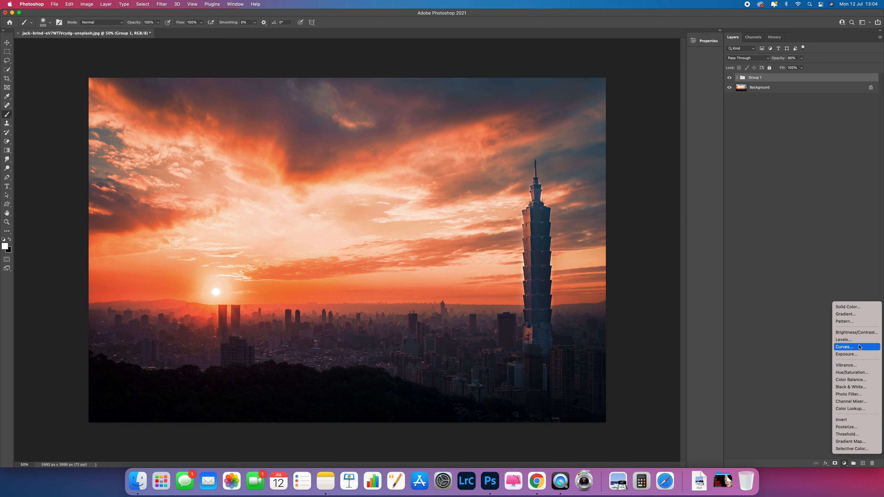
click(845, 347)
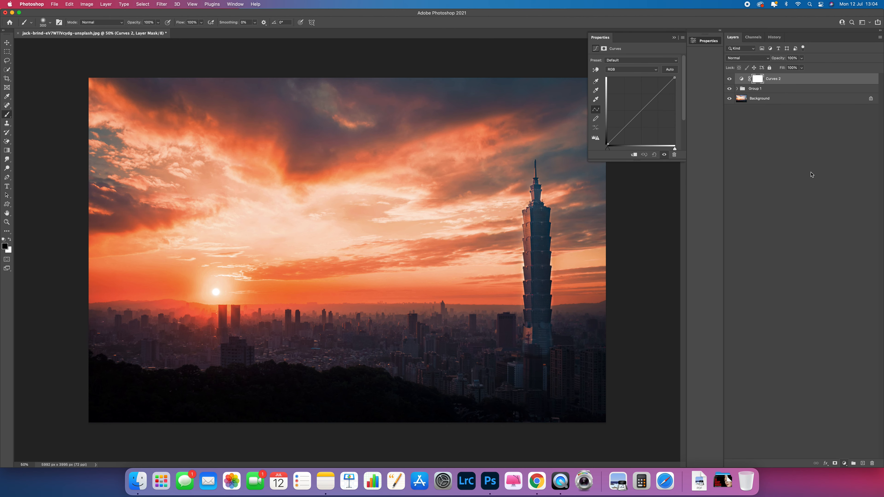
click(641, 110)
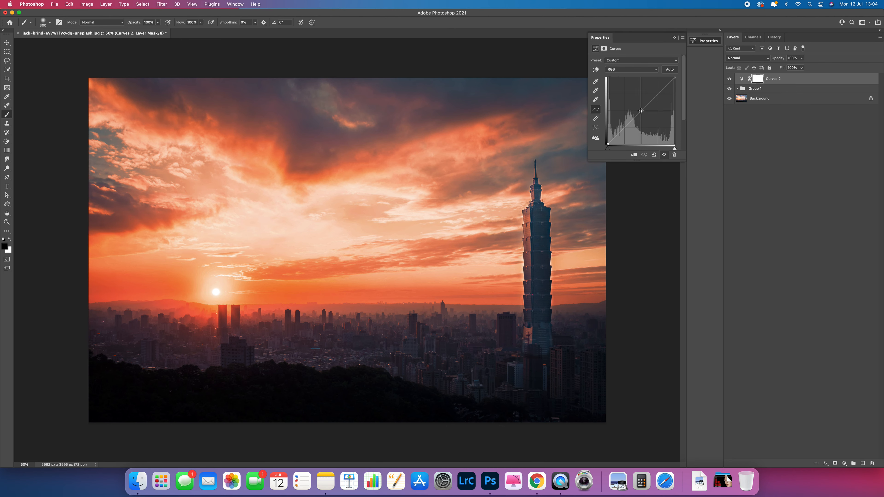
drag(641, 112, 623, 127)
drag(655, 95, 656, 94)
click(675, 37)
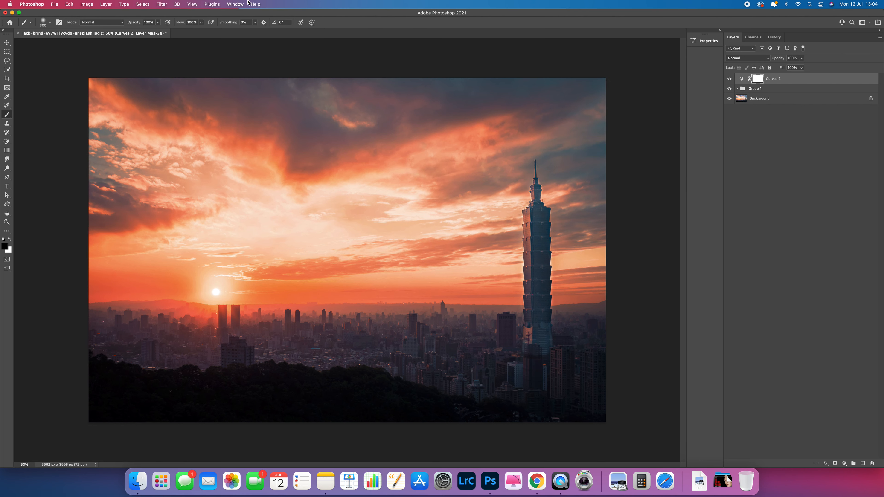
Step: Flatten the image, return to the last Modify Curves Layer history state and expand Group 1
click(106, 4)
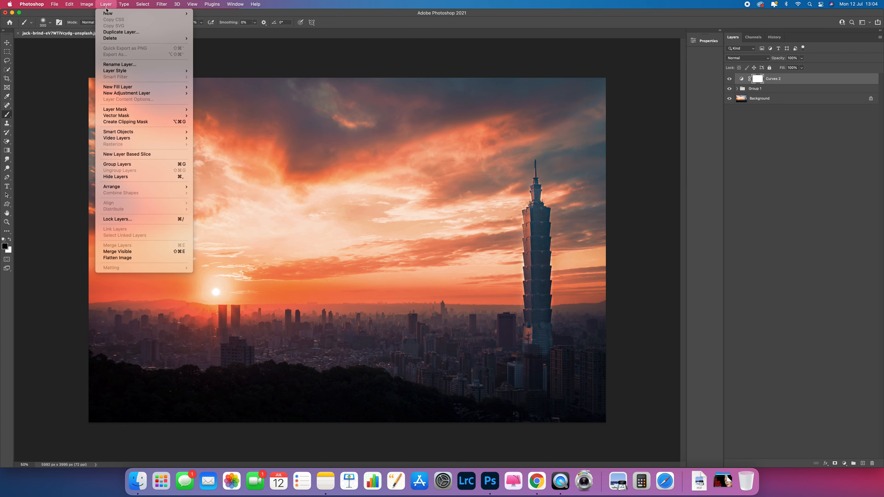
click(153, 259)
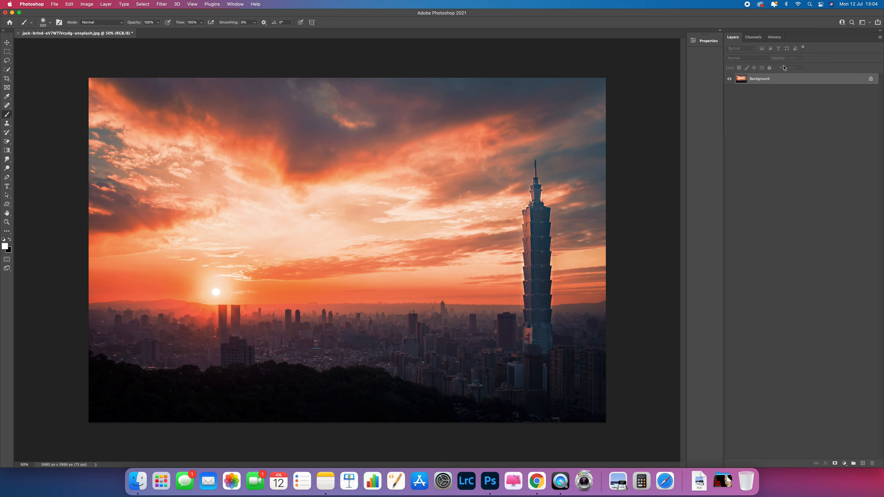
click(775, 37)
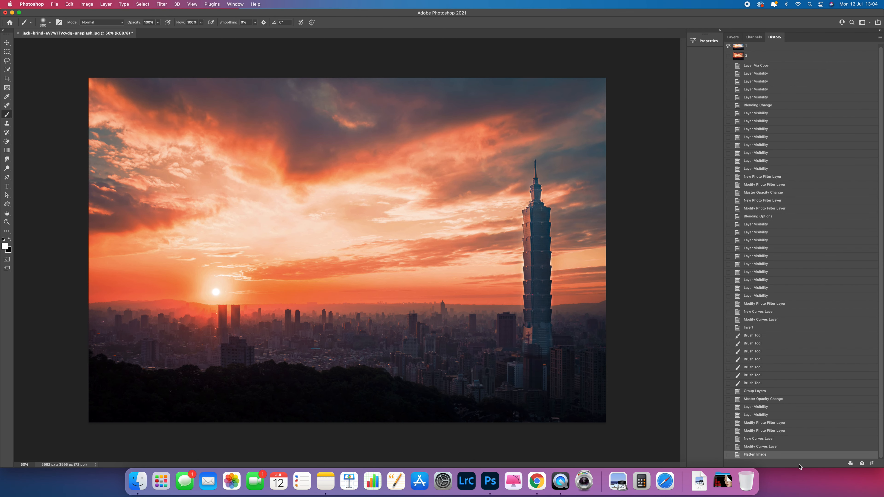
click(794, 447)
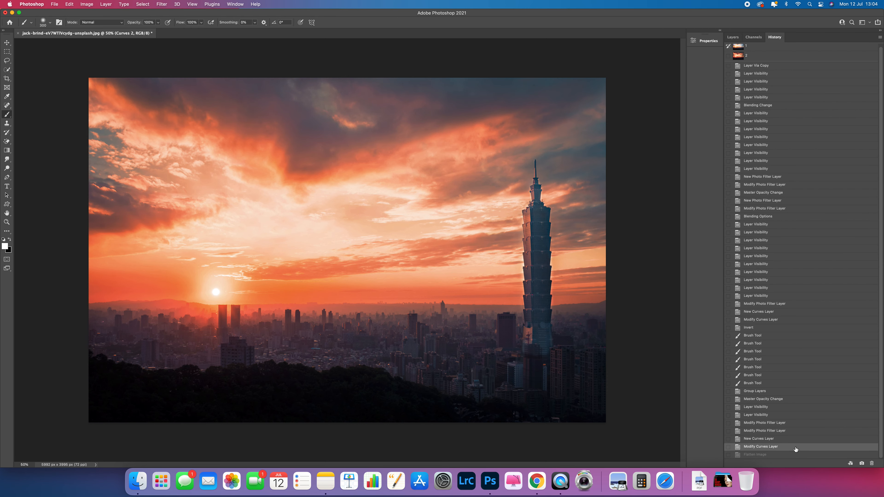
click(733, 37)
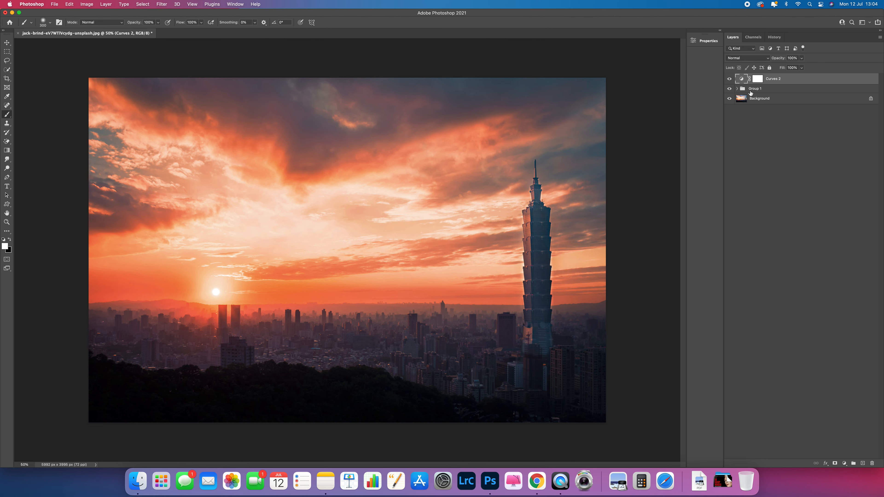
click(738, 89)
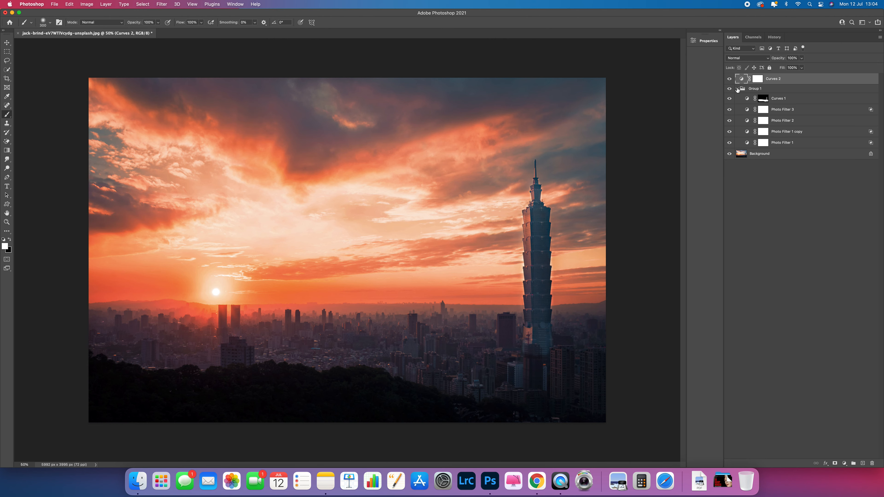
Step: Save the layered photo to the Desktop as a TIFF with ZIP image compression and RLE layer compression
click(53, 4)
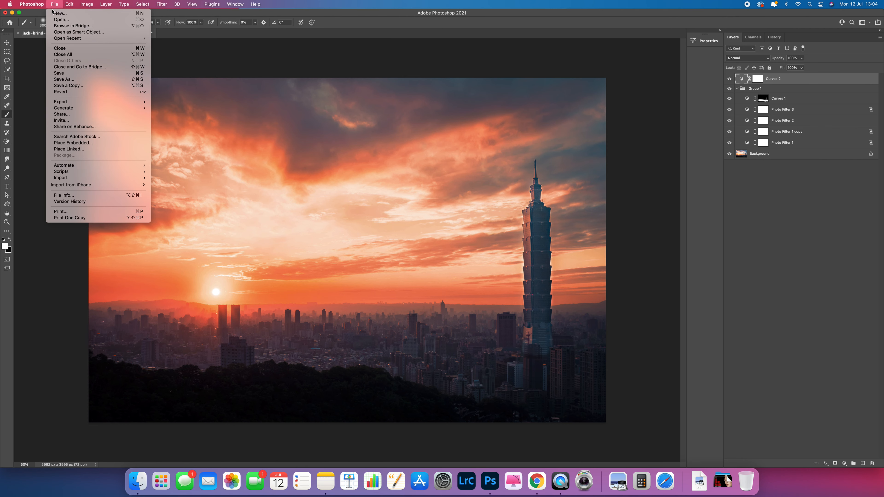
click(451, 133)
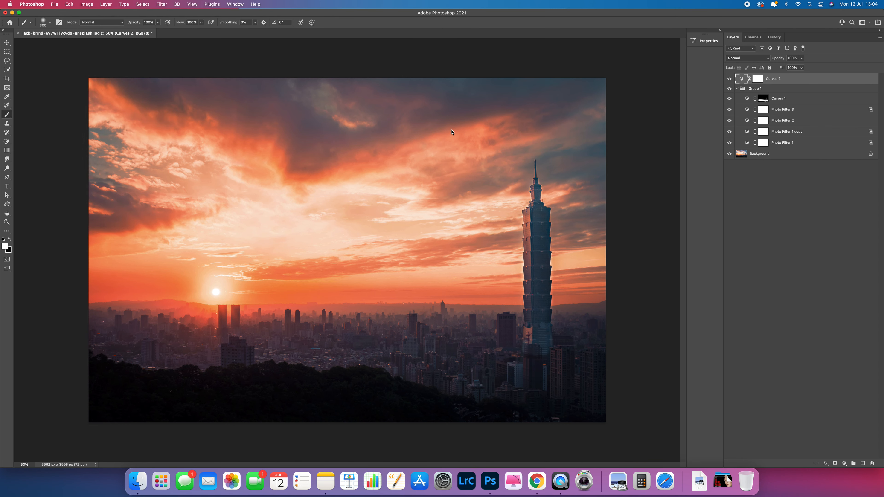
click(473, 217)
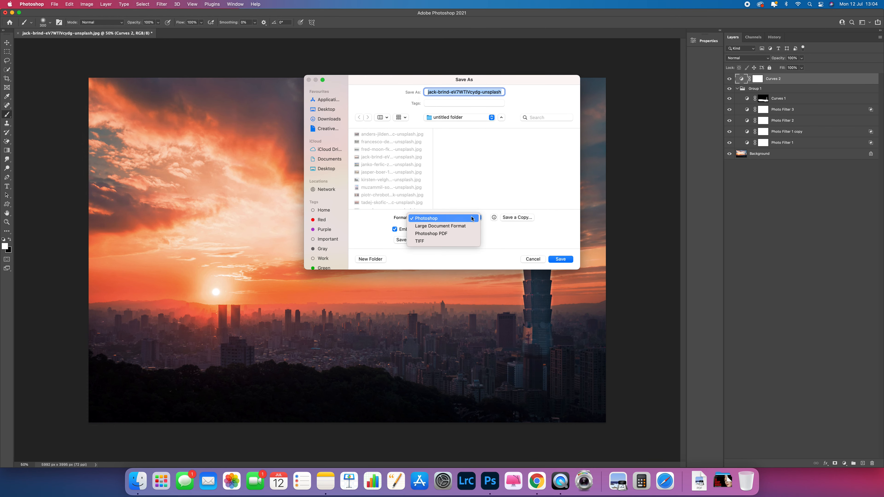
click(463, 241)
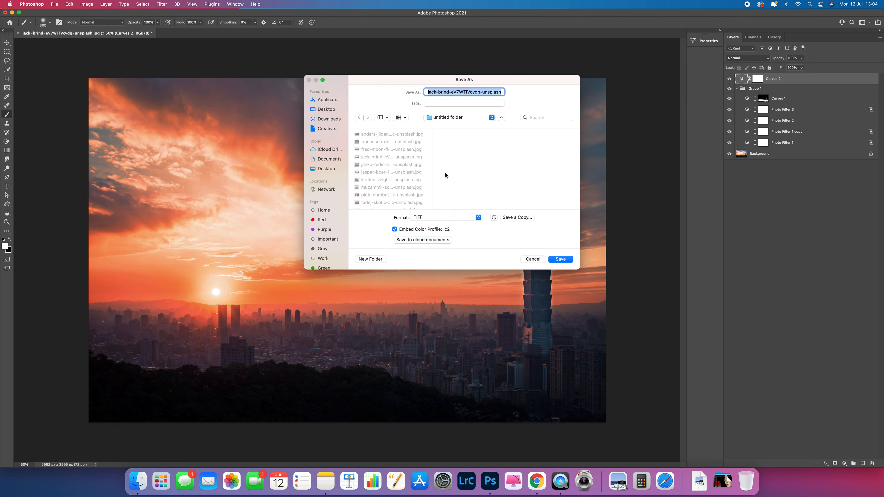
click(330, 119)
click(561, 259)
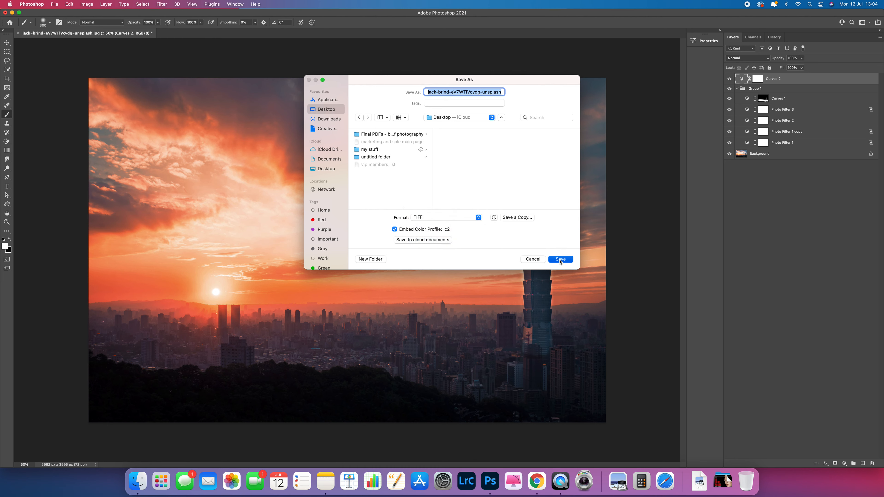
click(530, 197)
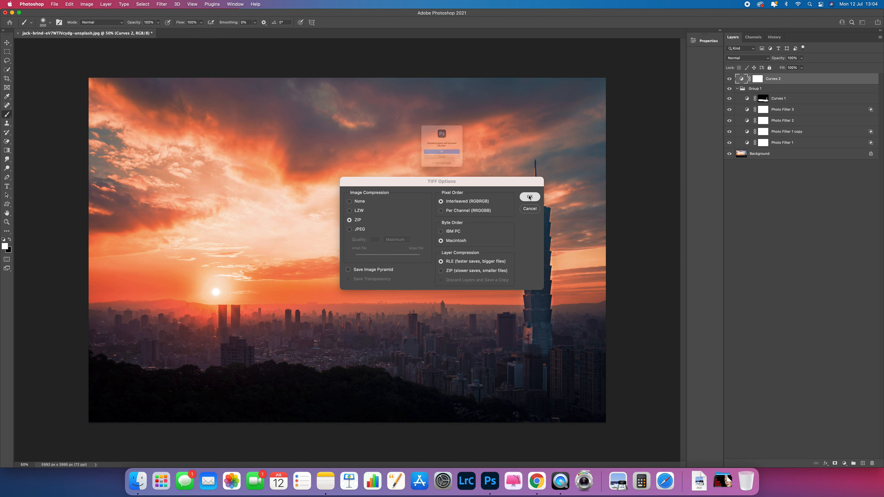
click(454, 159)
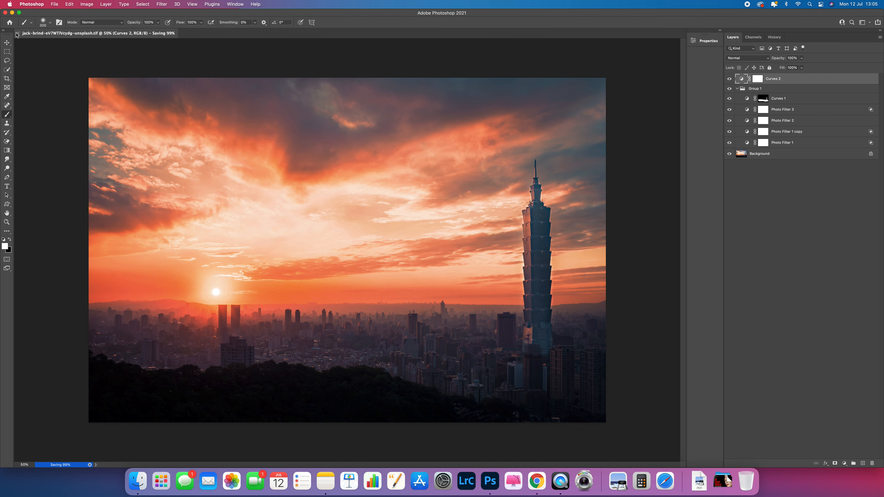
Step: Close the TIFF document, accepting that it closes once saving has completed
click(17, 33)
click(446, 169)
drag(493, 14, 466, 161)
double_click(466, 161)
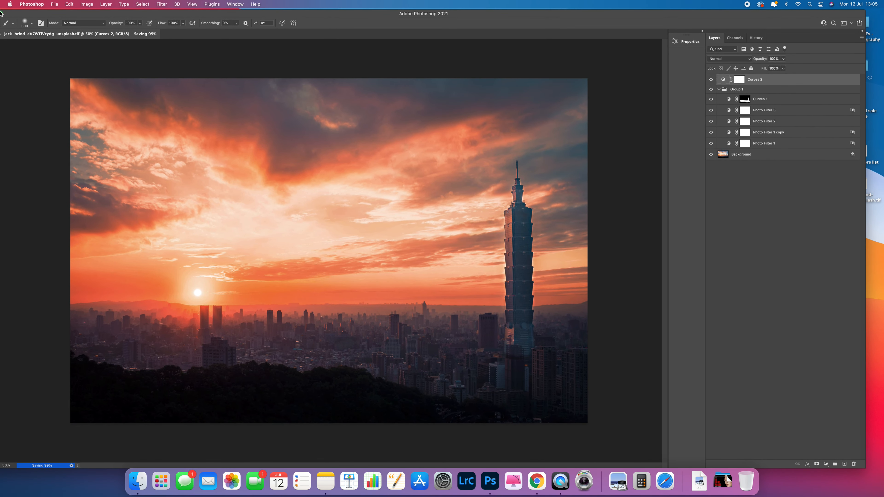
click(11, 33)
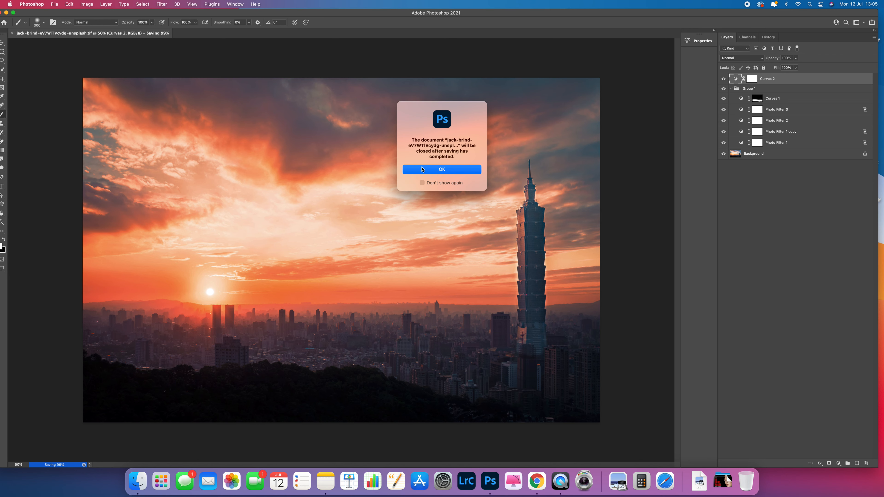
click(422, 170)
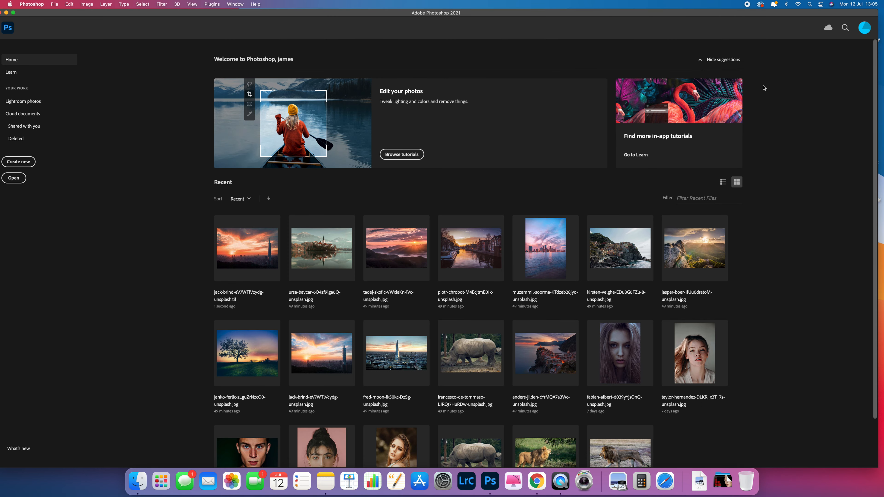
Step: Reveal the desktop files beside the window and reopen the saved TIFF from the Desktop folder
drag(749, 11, 723, 15)
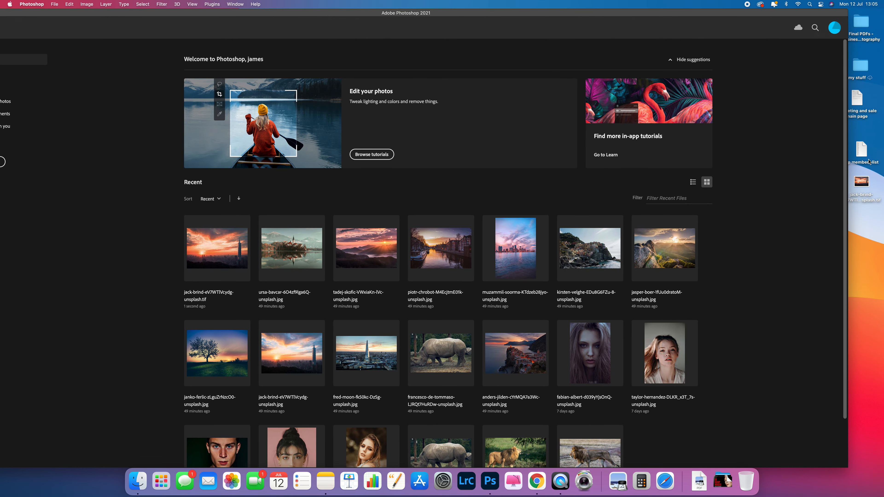
click(54, 4)
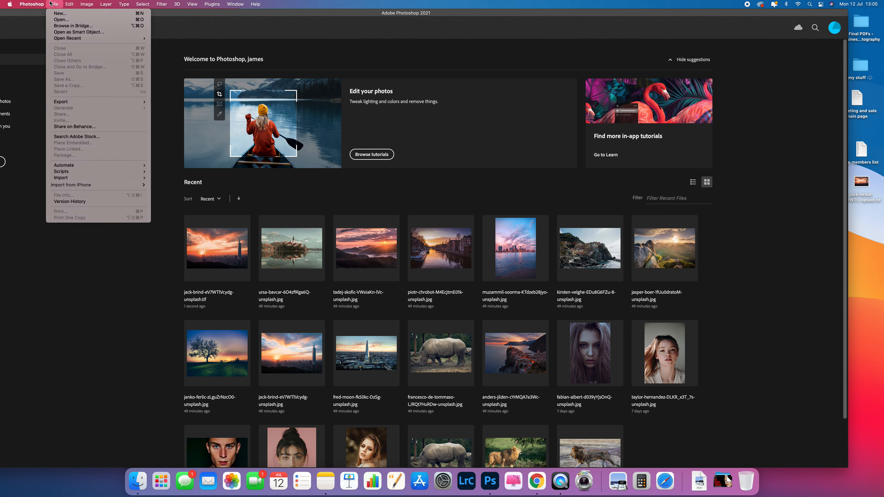
click(66, 22)
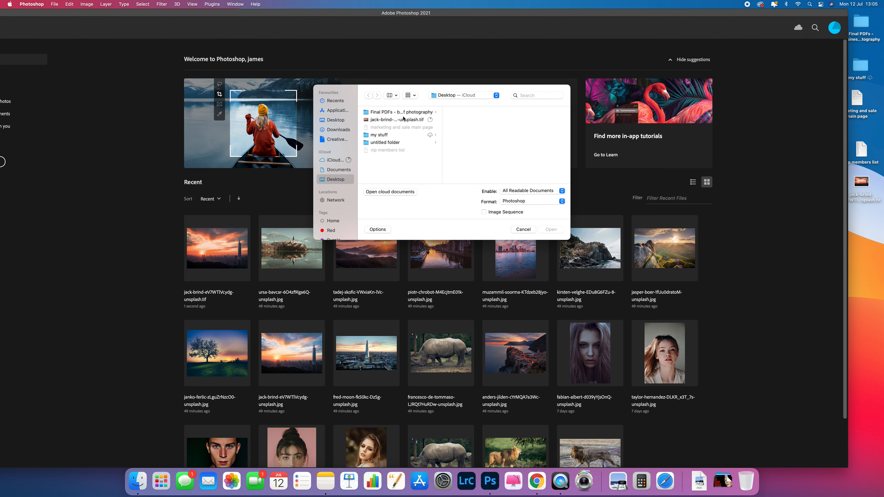
click(403, 120)
click(550, 229)
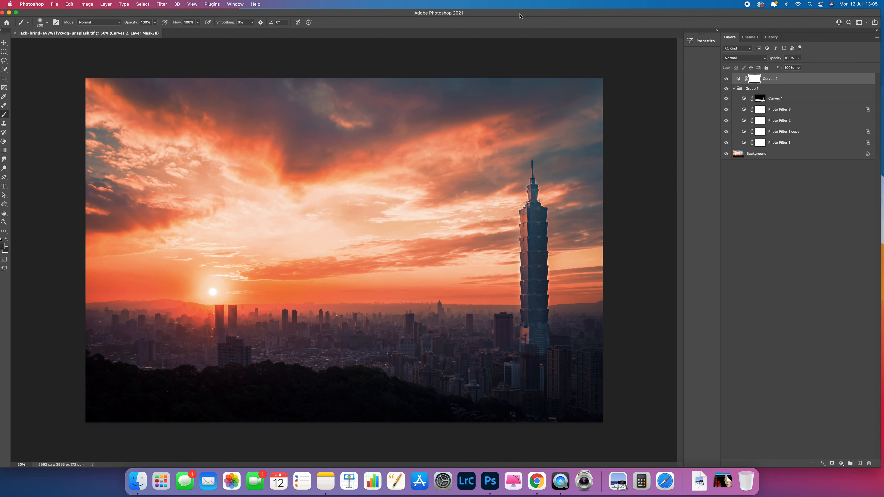
Step: Check the reopened TIFF's layers by selecting each one in Group 1, from Curves 1 down to Photo Filter 1
click(718, 88)
click(718, 89)
click(750, 103)
click(755, 110)
click(759, 121)
click(768, 133)
click(767, 144)
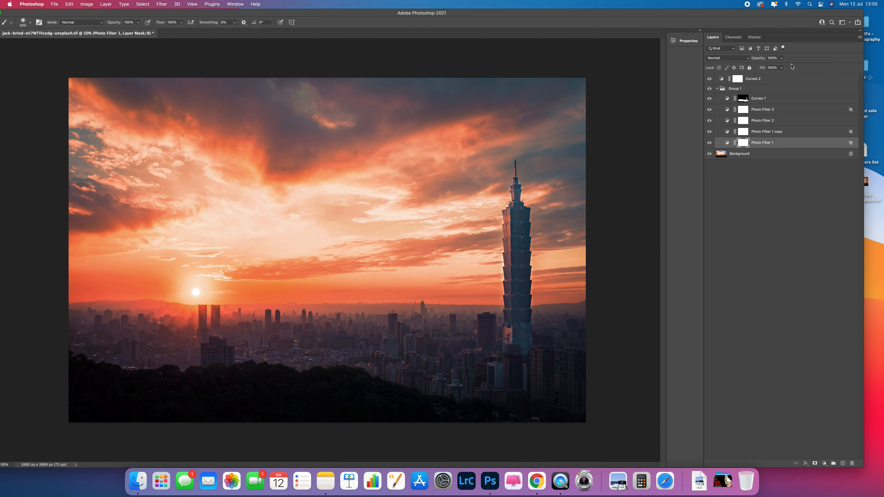